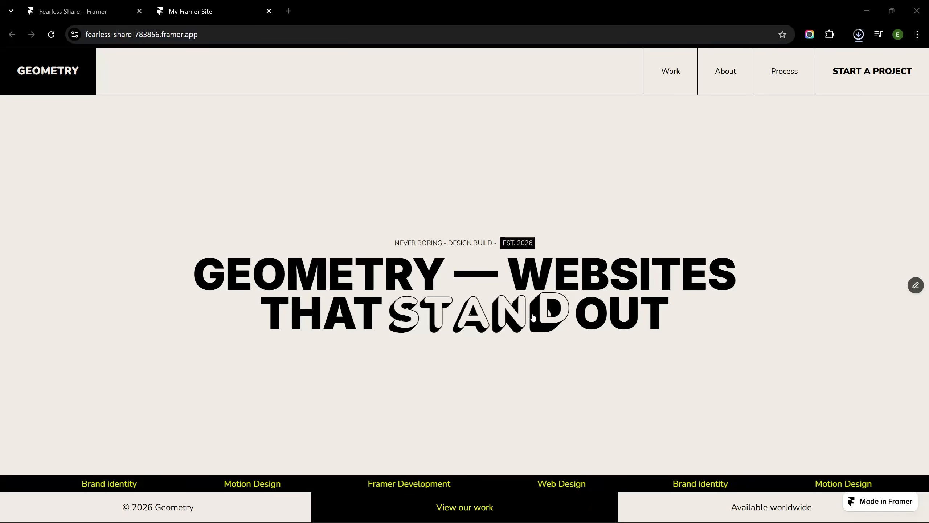
# Switch to the Framer project and turn the headline's "Stand" text into a component named Text Lift
pyautogui.click(62, 5)
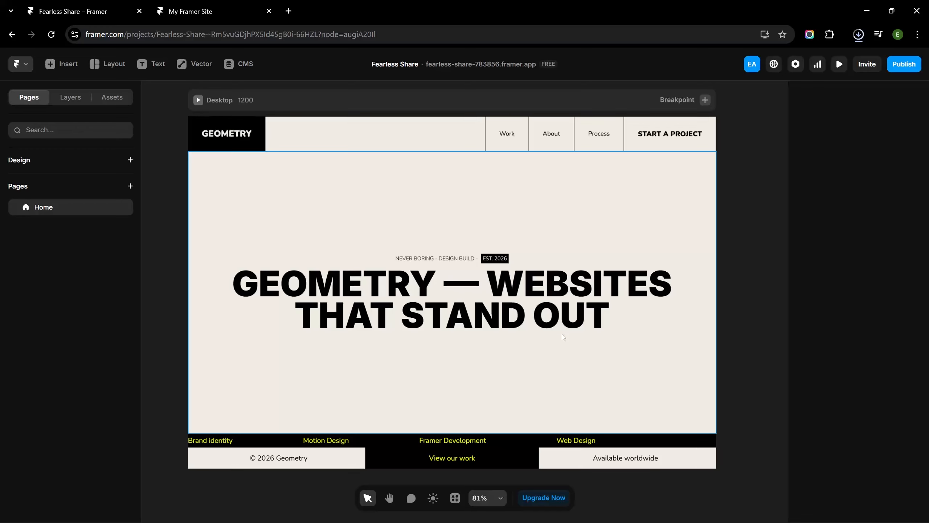
pyautogui.rightClick(480, 317)
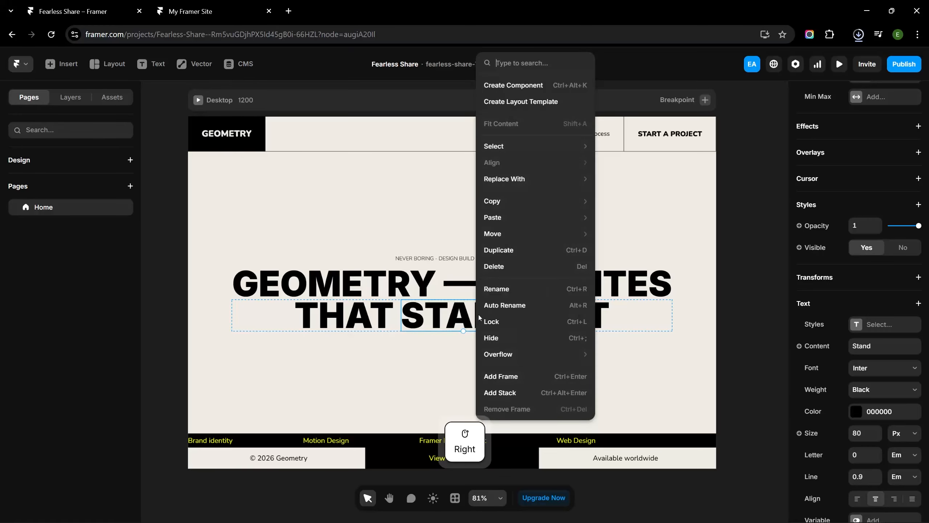
pyautogui.click(546, 89)
pyautogui.write('Text Lift')
pyautogui.press('Return')
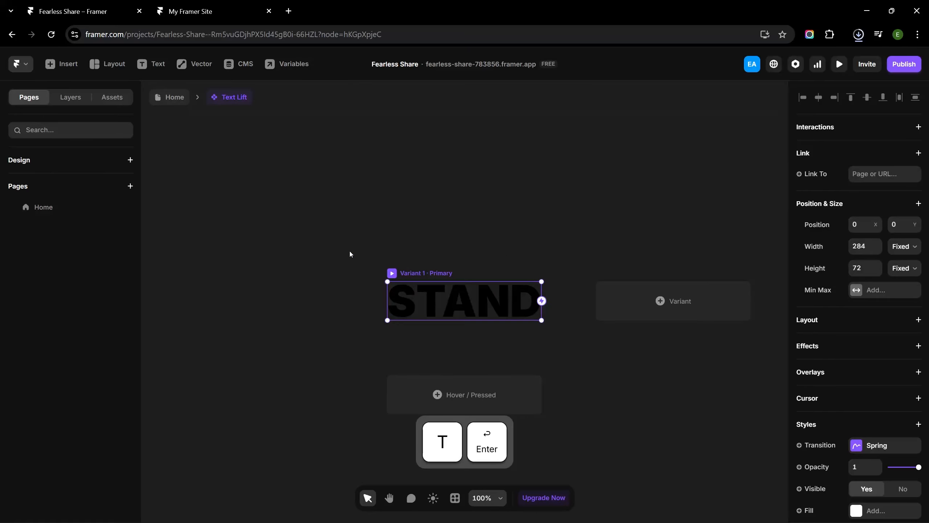
# Replace the "Stand" text inside the Text Lift component with the single letter S
pyautogui.click(71, 97)
pyautogui.click(63, 179)
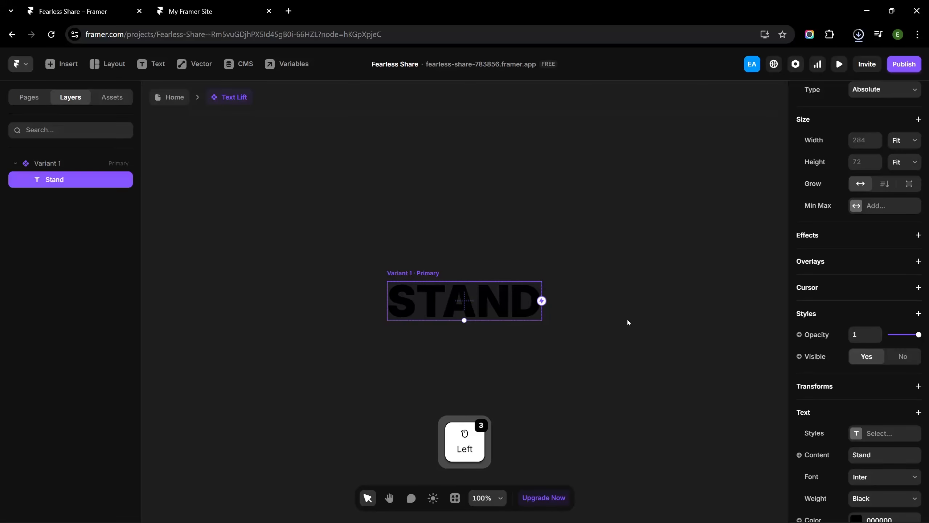
pyautogui.tripleClick(489, 301)
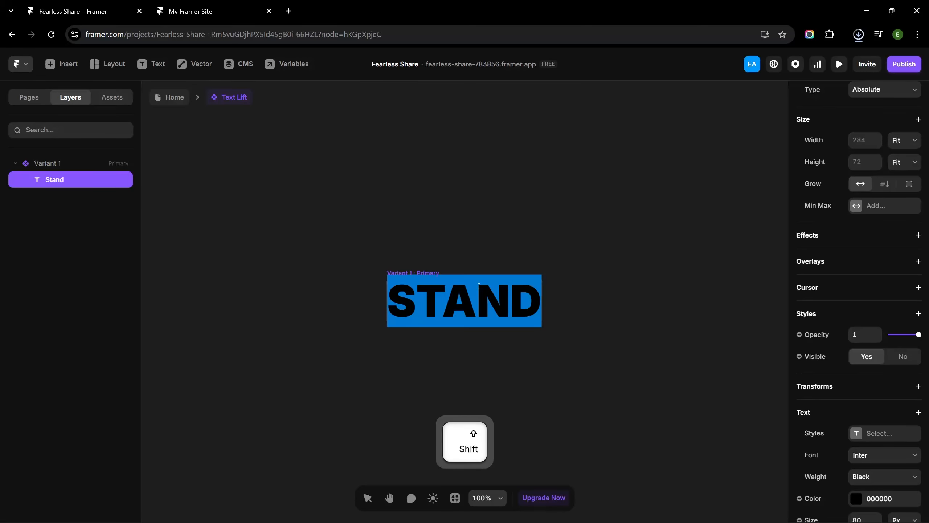
pyautogui.write('S')
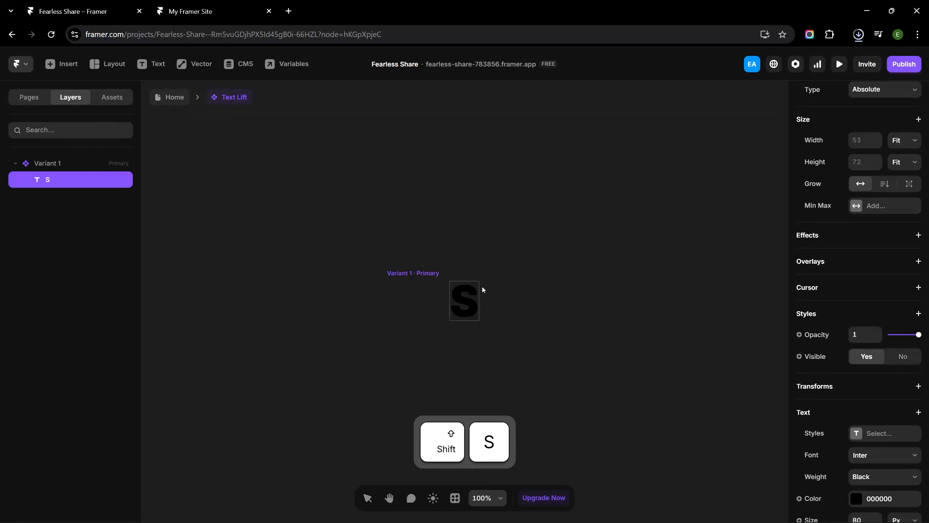
# Set the primary variant's width to Fit Content
pyautogui.click(417, 276)
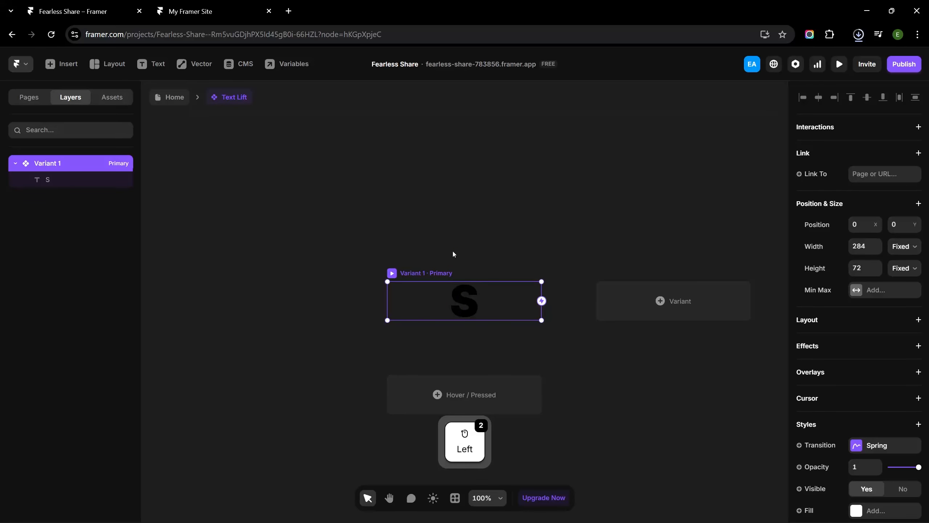
pyautogui.click(903, 246)
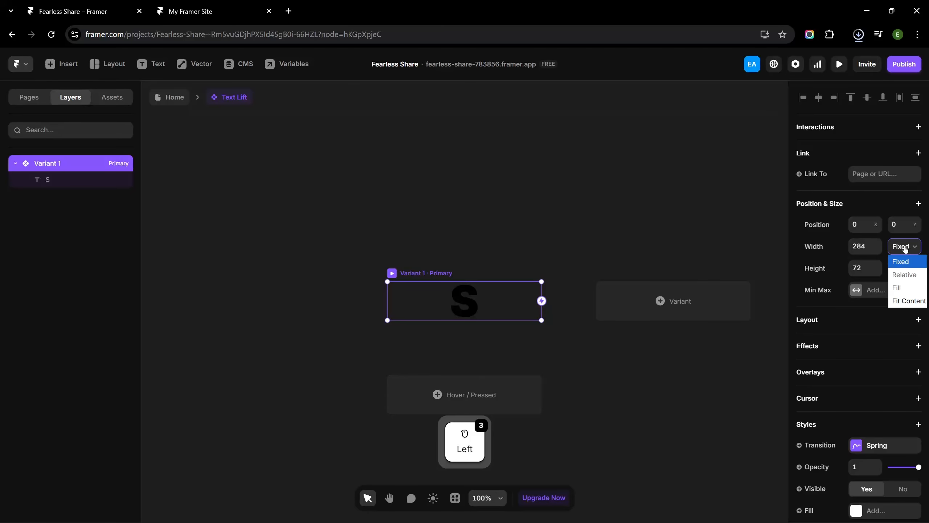
pyautogui.click(903, 299)
# Change the S text layer's font to Nunito
pyautogui.click(62, 183)
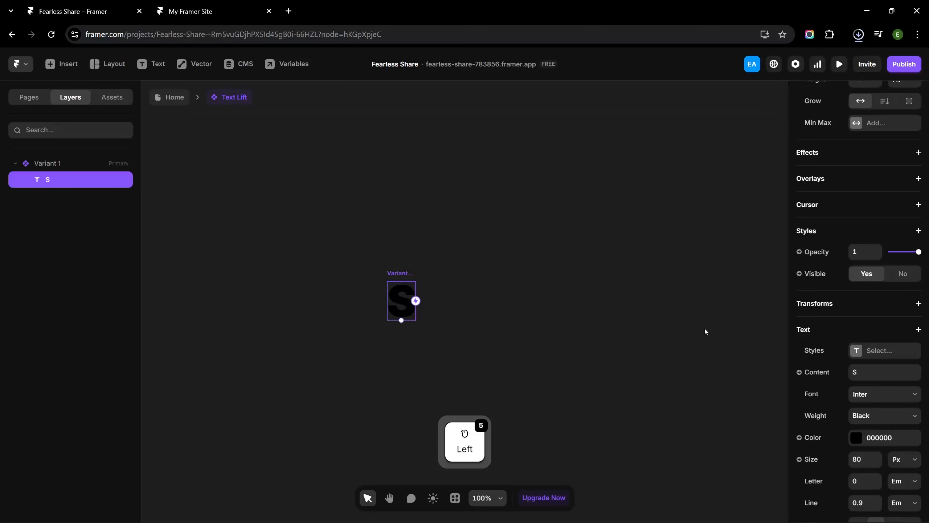
pyautogui.click(888, 394)
pyautogui.write('nunito')
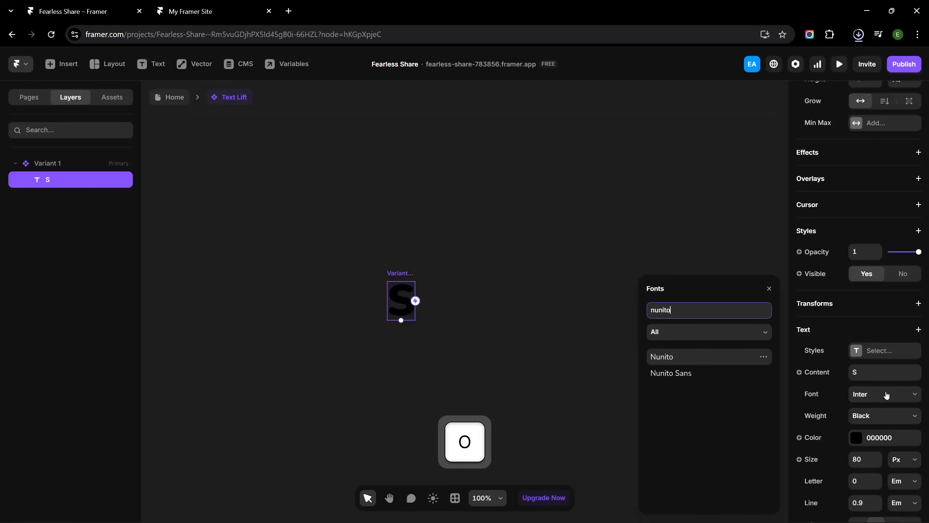
pyautogui.press('Return')
pyautogui.click(497, 356)
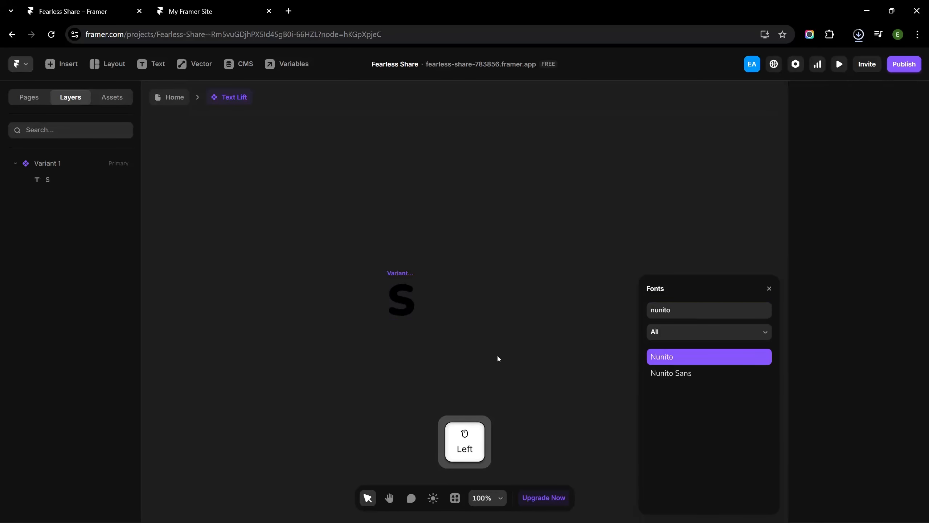
# Wrap the S text layer in a stack and set the stack's width to Fit Content
pyautogui.keyDown('ctrl'); pyautogui.scroll(3, 433, 355); pyautogui.keyUp('ctrl')
pyautogui.click(375, 294)
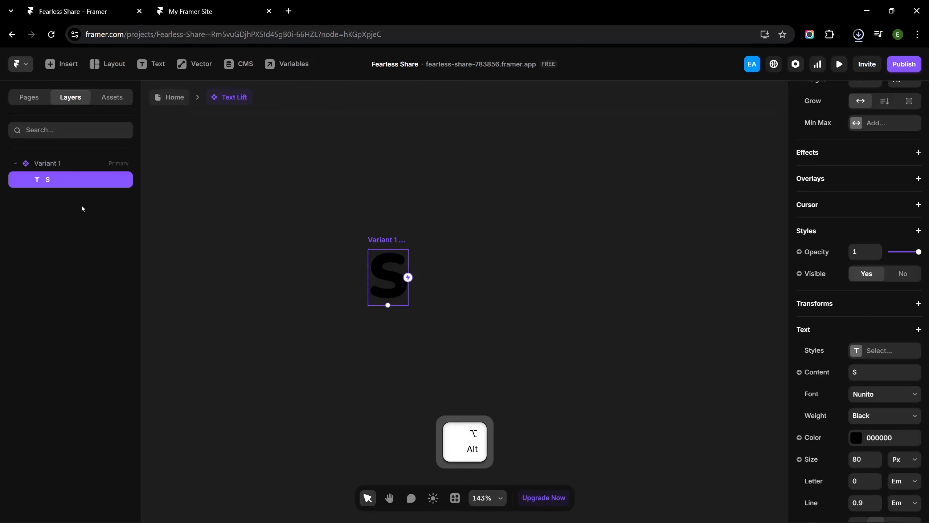
pyautogui.hotkey('ctrl', 'alt', 'Return')
pyautogui.press('Escape')
pyautogui.click(901, 274)
pyautogui.click(902, 295)
pyautogui.click(901, 276)
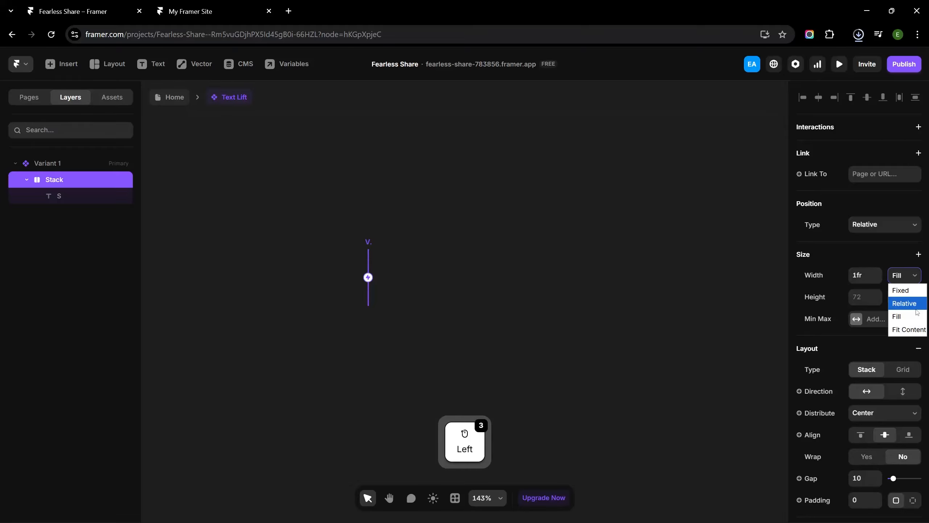
pyautogui.click(909, 329)
pyautogui.click(492, 315)
# Duplicate the S text layer inside the stack and rename the upper copy Ghost
pyautogui.click(57, 196)
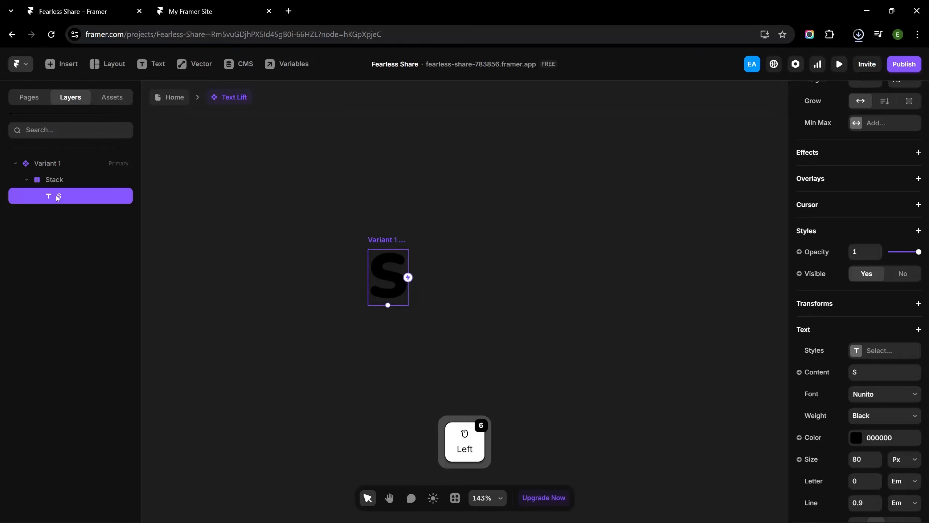
pyautogui.hotkey('ctrl', 'd')
pyautogui.doubleClick(59, 197)
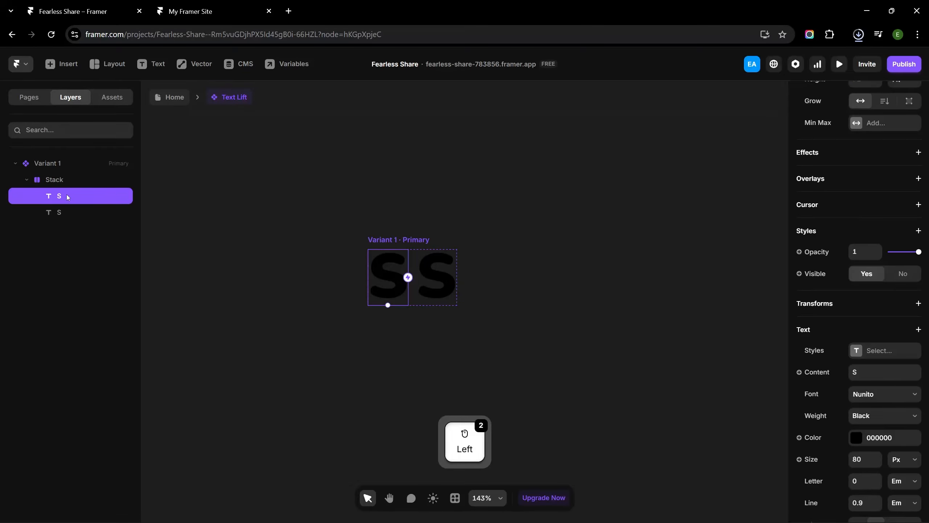
pyautogui.write('Ghost')
pyautogui.press('Return')
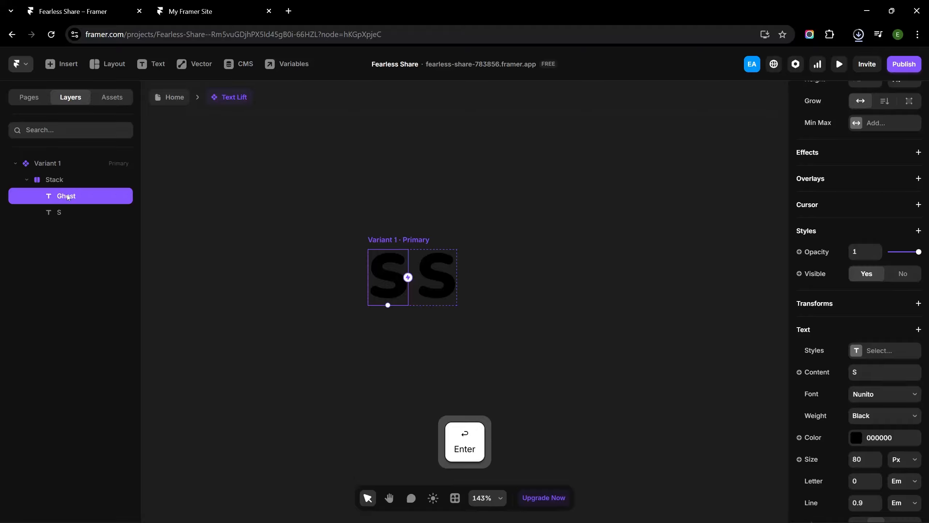
# Hide the Ghost layer and set the S layer's position type to Absolute
pyautogui.keyDown('ctrl'); pyautogui.scroll(2, 404, 260); pyautogui.keyUp('ctrl')
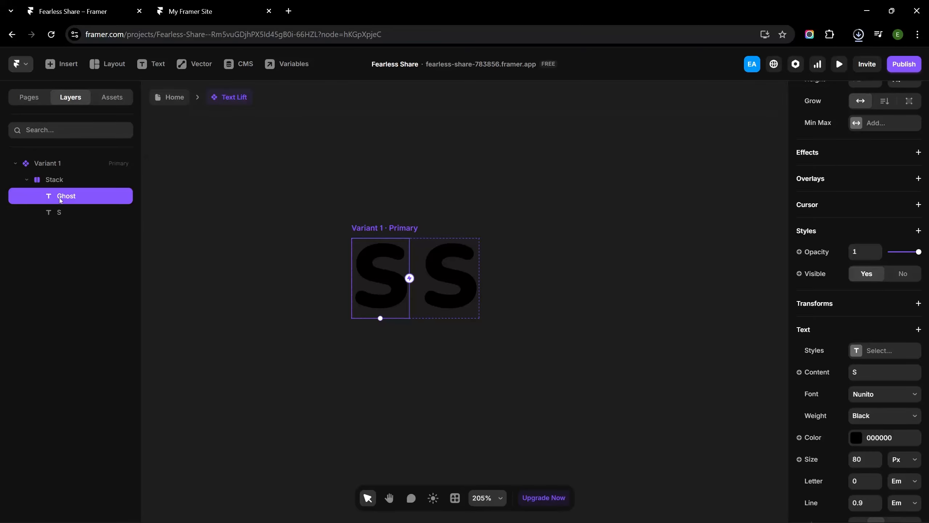
pyautogui.click(902, 274)
pyautogui.click(76, 219)
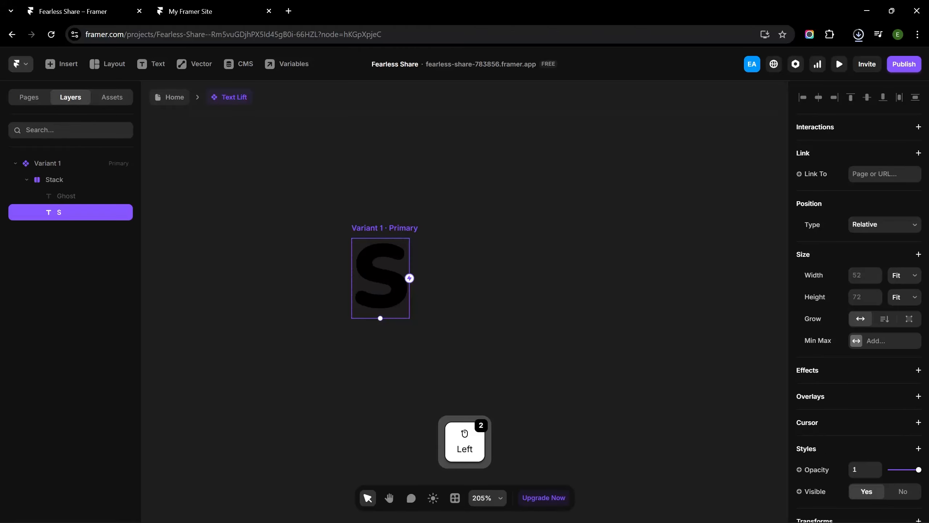
pyautogui.click(896, 224)
pyautogui.click(885, 238)
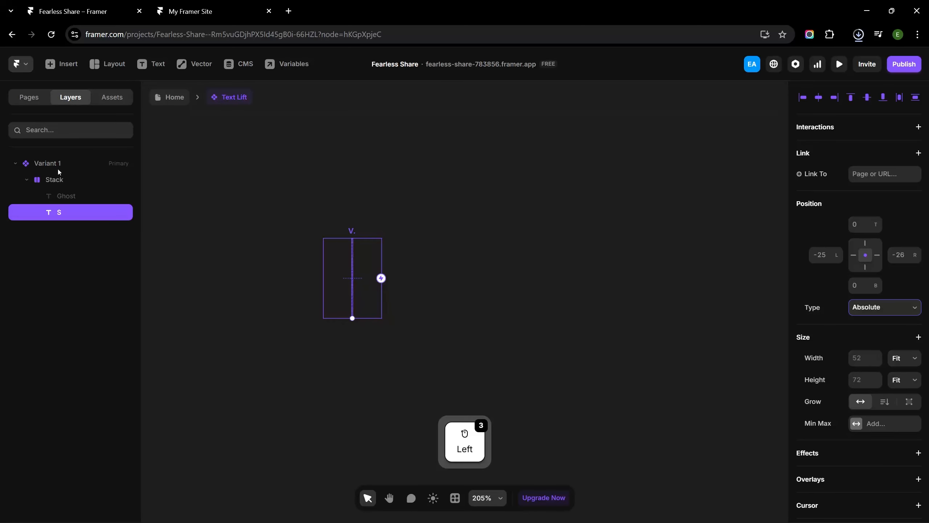
# Make the Ghost layer visible again and set its opacity to 0
pyautogui.click(67, 197)
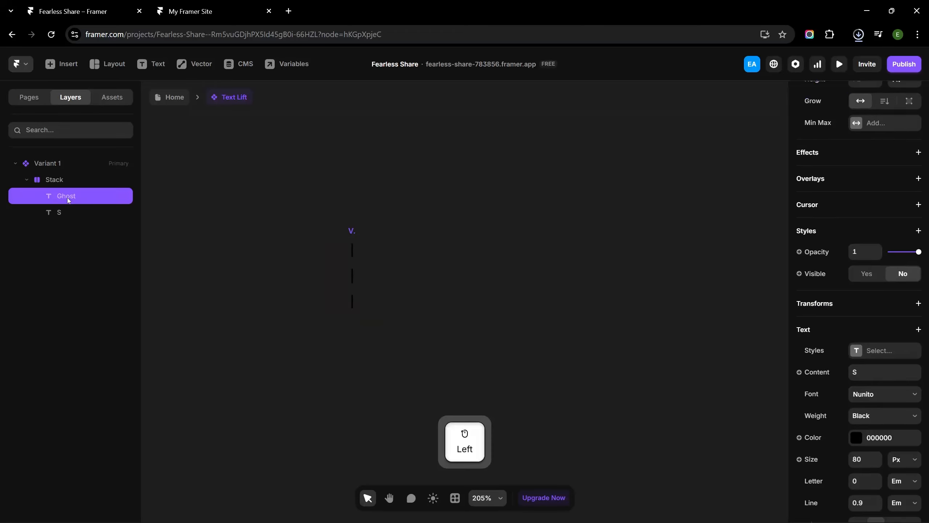
pyautogui.click(867, 273)
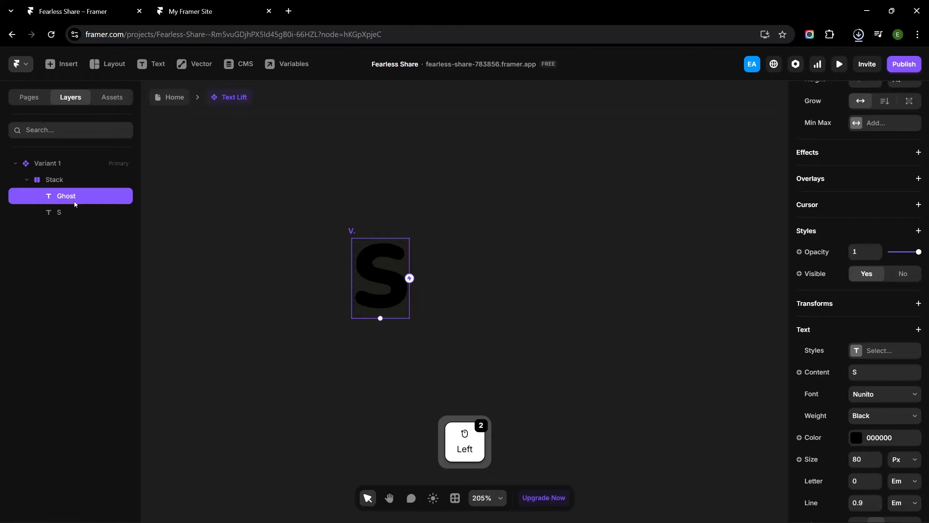
pyautogui.moveTo(918, 251); pyautogui.dragTo(807, 252)
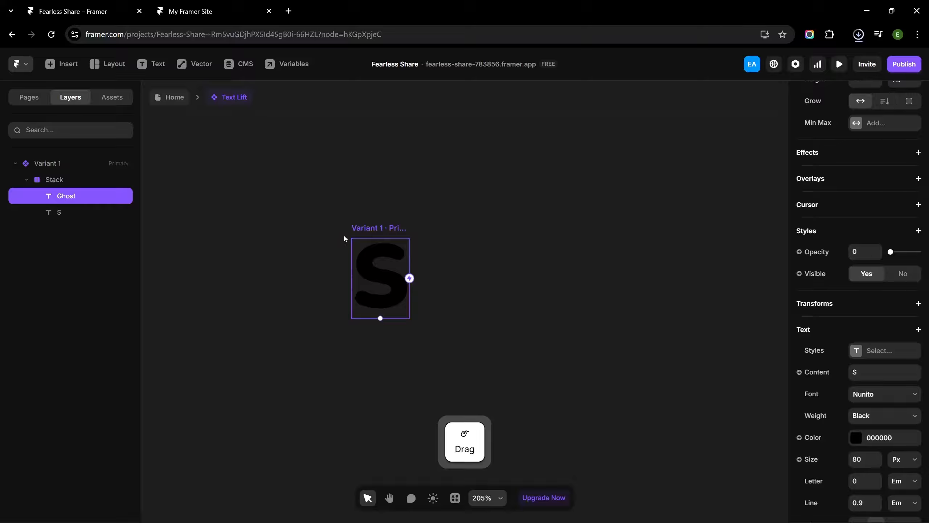
# Duplicate the S layer and apply the Foreground colour style to the upper S layer's text
pyautogui.click(76, 211)
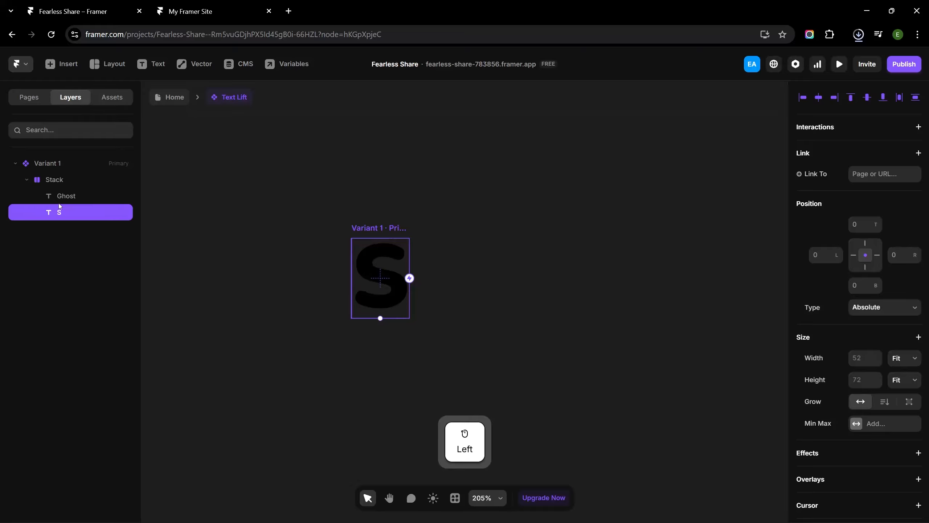
pyautogui.hotkey('ctrl', 'd')
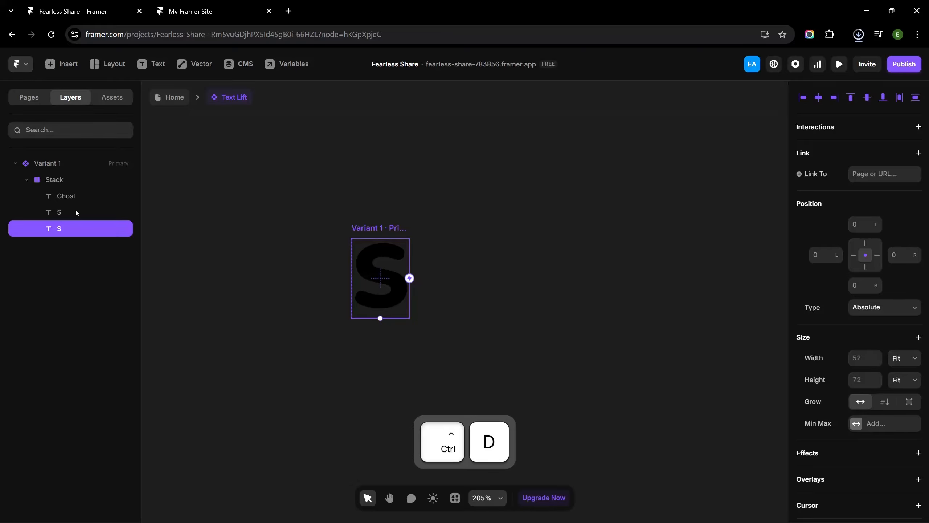
pyautogui.click(86, 216)
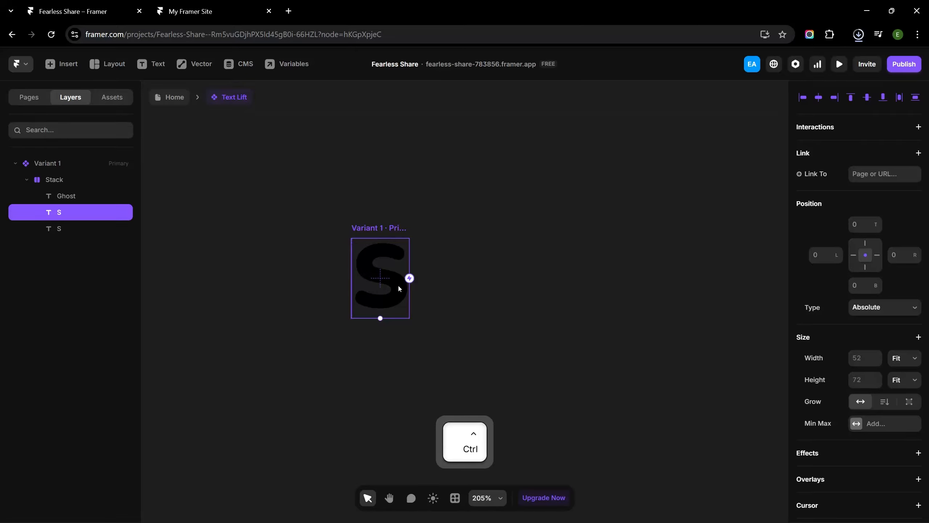
pyautogui.scroll(3, 398, 284)
pyautogui.scroll(-8, 868, 368)
pyautogui.scroll(-4, 868, 367)
pyautogui.click(874, 270)
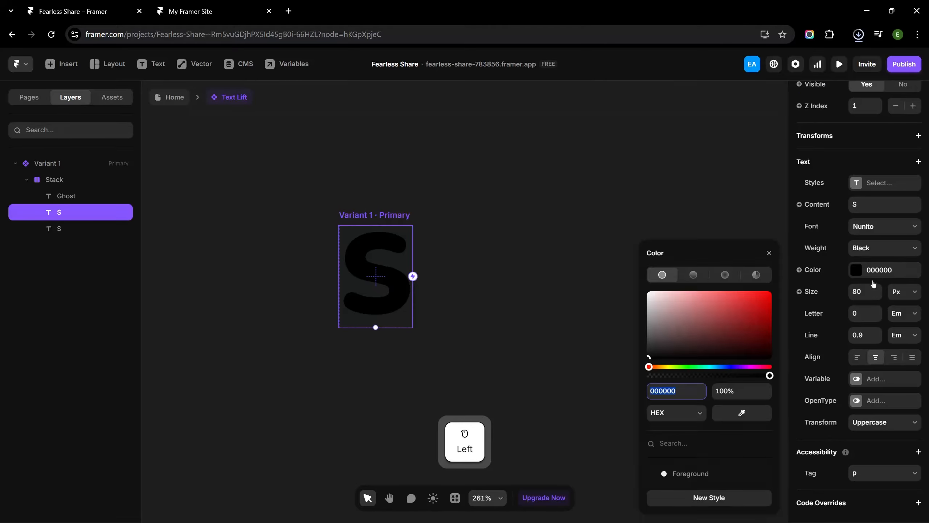
pyautogui.click(702, 474)
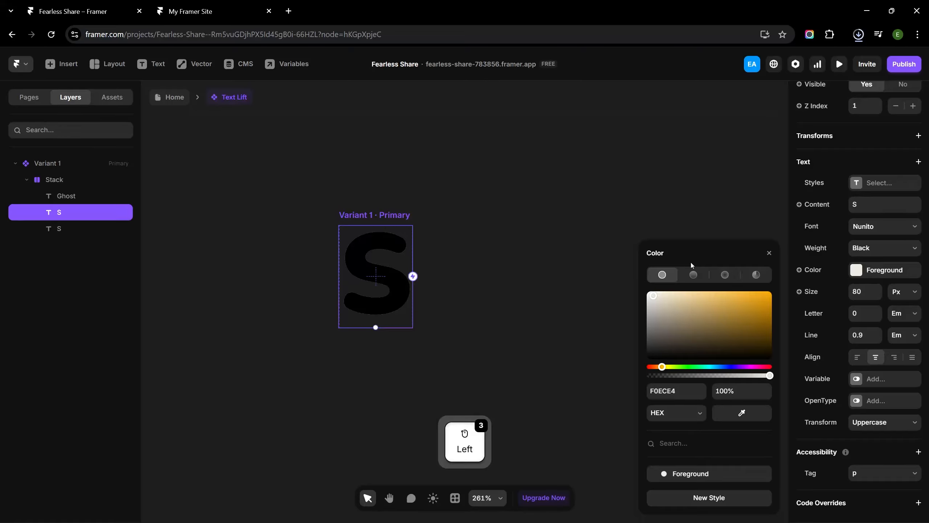
pyautogui.click(694, 275)
pyautogui.click(662, 254)
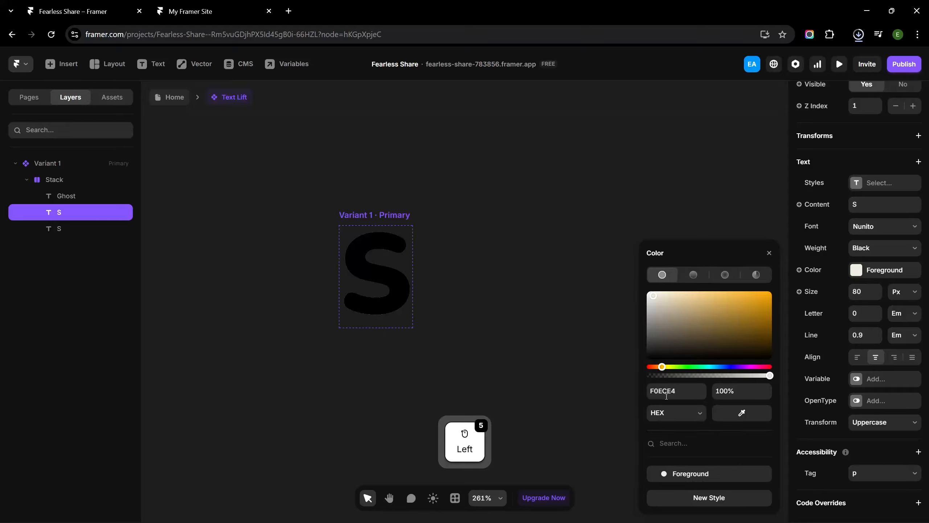
# Raise the upper S layer's Z index to 3
pyautogui.scroll(5, 859, 256)
pyautogui.click(913, 323)
pyautogui.click(912, 323)
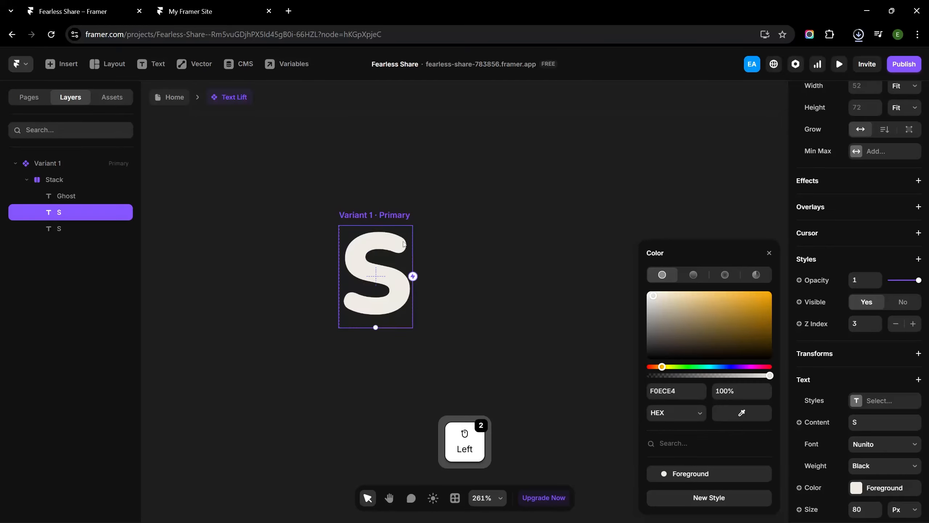
# Add a text stroke to the upper S layer with colour 000000 and width 1
pyautogui.scroll(-3, 926, 354)
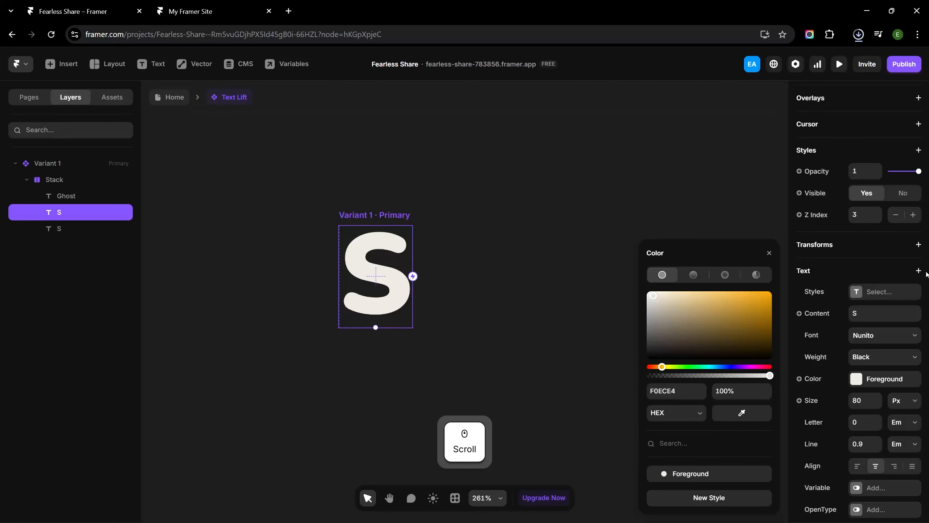
pyautogui.click(918, 270)
pyautogui.click(918, 270)
pyautogui.click(888, 365)
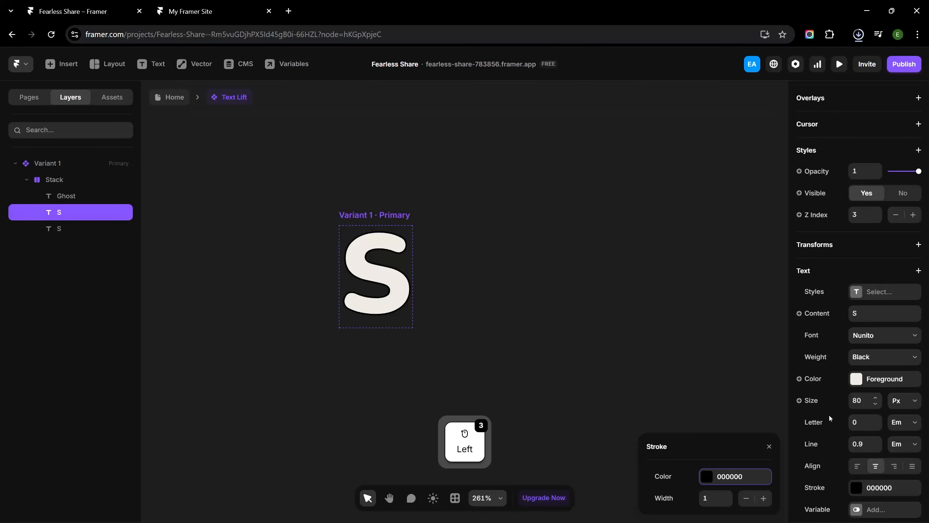
pyautogui.click(550, 356)
# Delete the lower unstyled S layer and duplicate the stroked S layer in its place
pyautogui.click(65, 229)
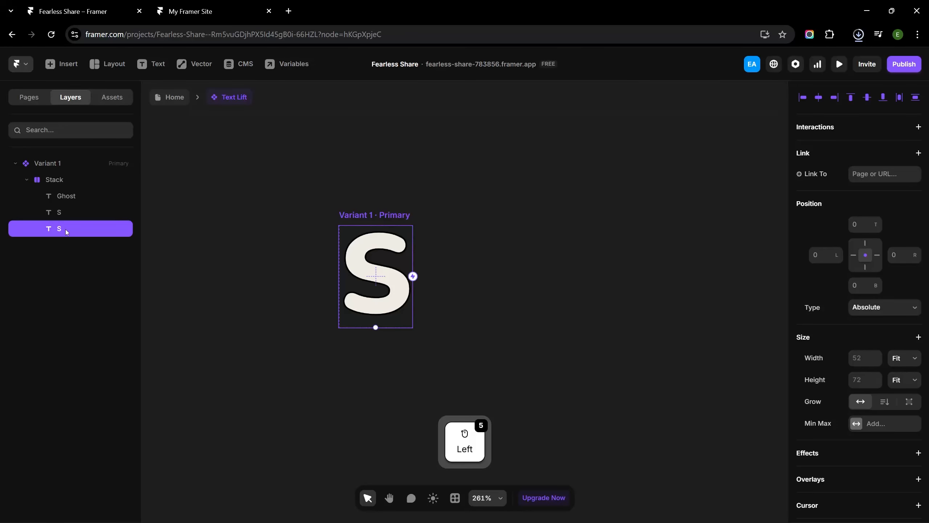
pyautogui.press('Delete')
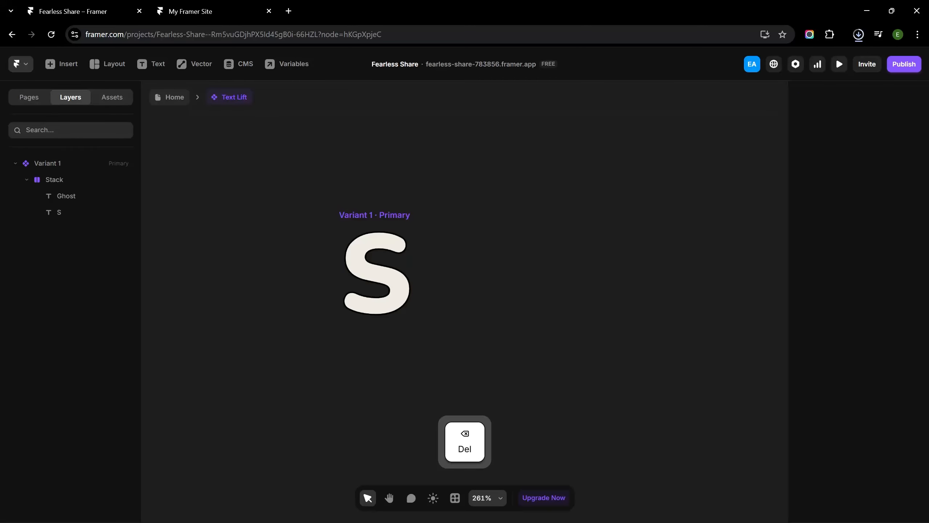
pyautogui.click(68, 212)
pyautogui.hotkey('ctrl', 'd')
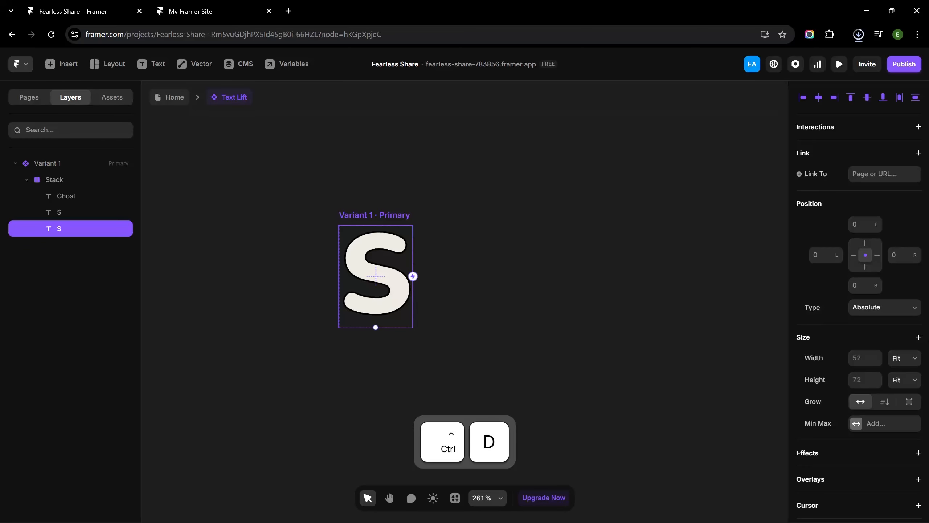
# Change the new lower S layer's text colour to black, then select the upper S layer
pyautogui.scroll(-10, 889, 301)
pyautogui.click(878, 256)
pyautogui.moveTo(688, 297); pyautogui.dragTo(586, 402)
pyautogui.click(59, 212)
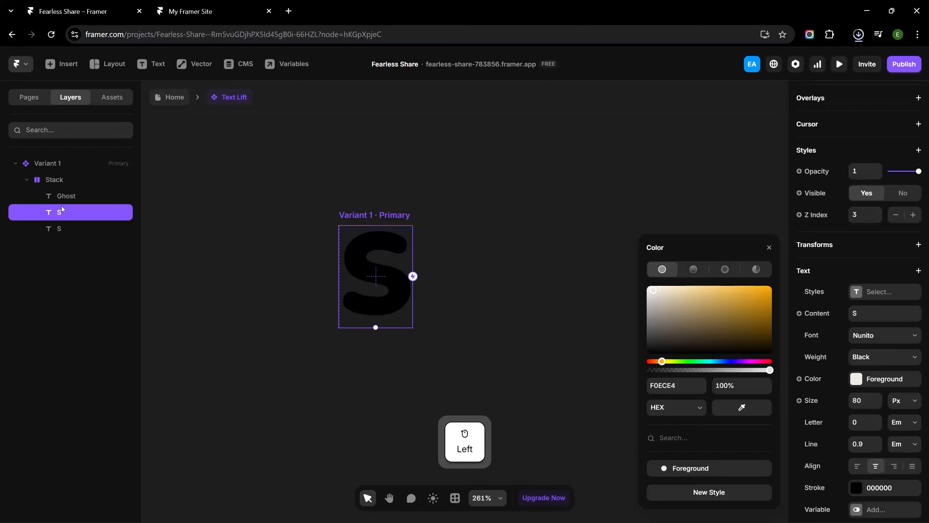
# Set the Z index of the lower black S layer to 1
pyautogui.click(84, 230)
pyautogui.scroll(5, 889, 228)
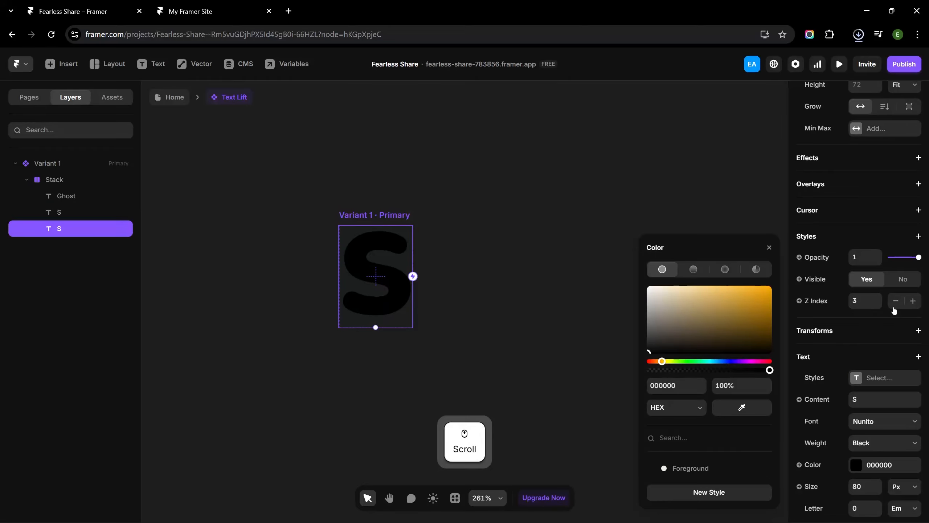
pyautogui.click(895, 304)
pyautogui.click(894, 305)
pyautogui.click(306, 359)
pyautogui.scroll(3, 353, 367)
pyautogui.scroll(2, 357, 366)
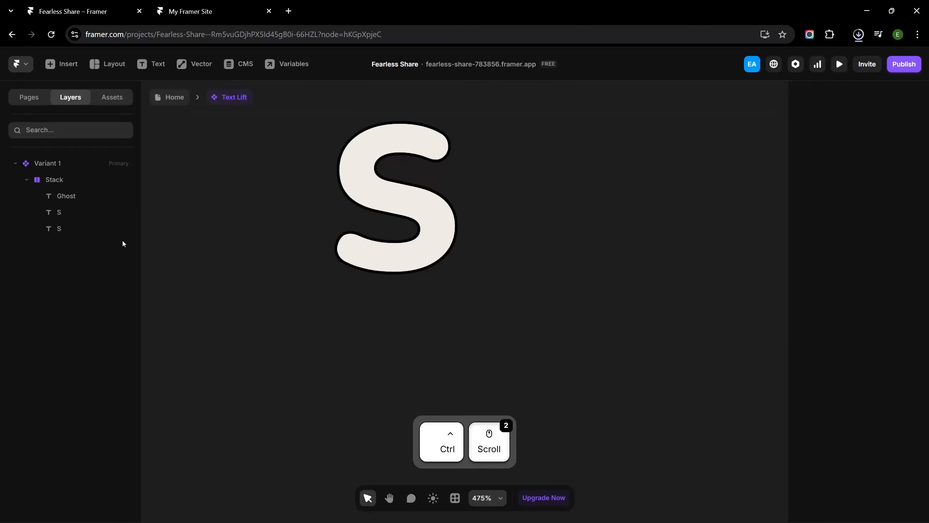
# Offset the black S layer down and to the left with a left position of -1 and a bottom position of -1
pyautogui.click(102, 229)
pyautogui.scroll(3, 538, 306)
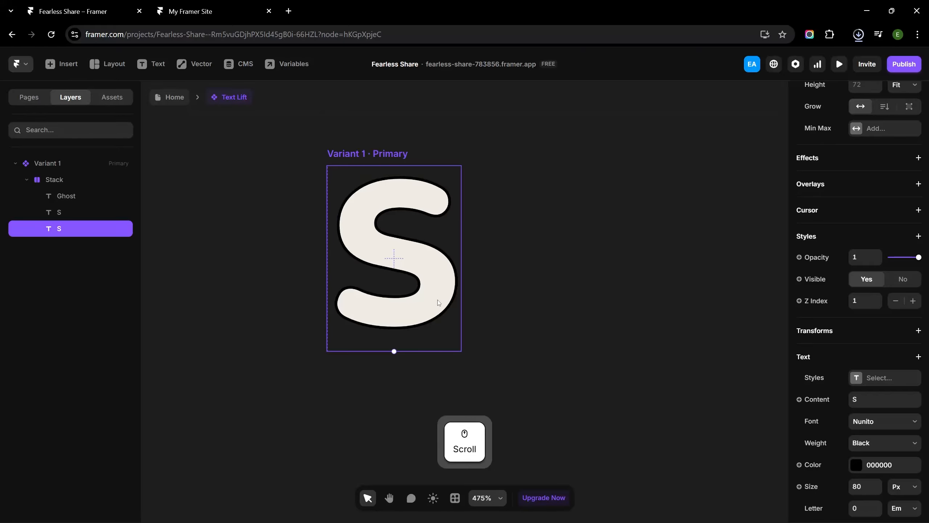
pyautogui.scroll(2, 438, 302)
pyautogui.scroll(8, 877, 267)
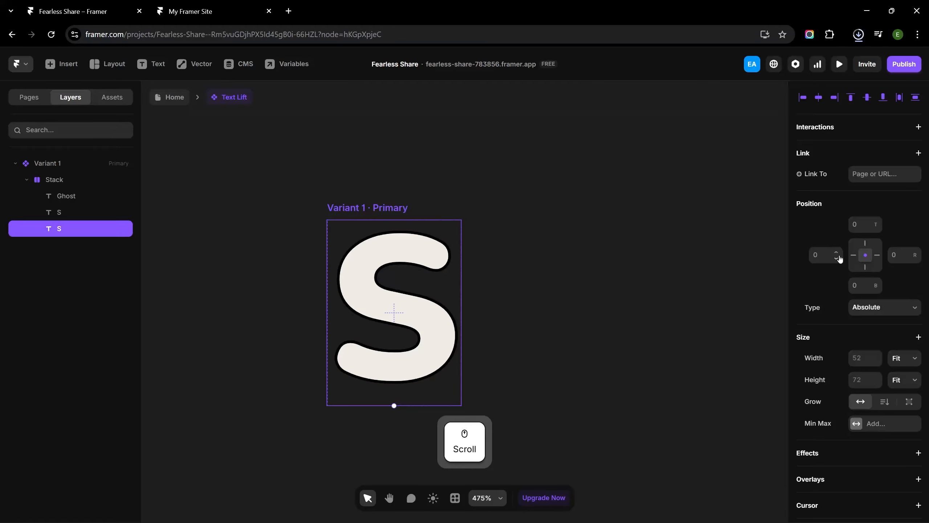
pyautogui.click(853, 255)
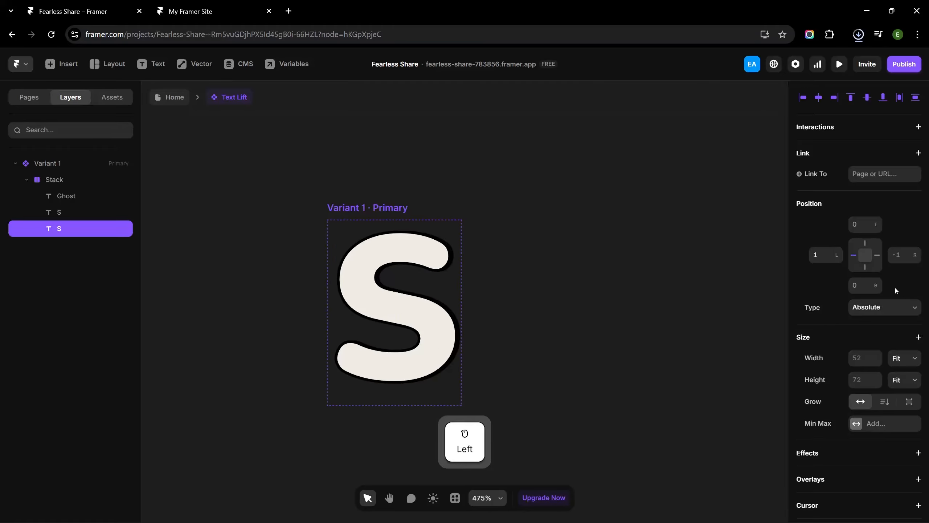
pyautogui.click(837, 261)
pyautogui.click(837, 260)
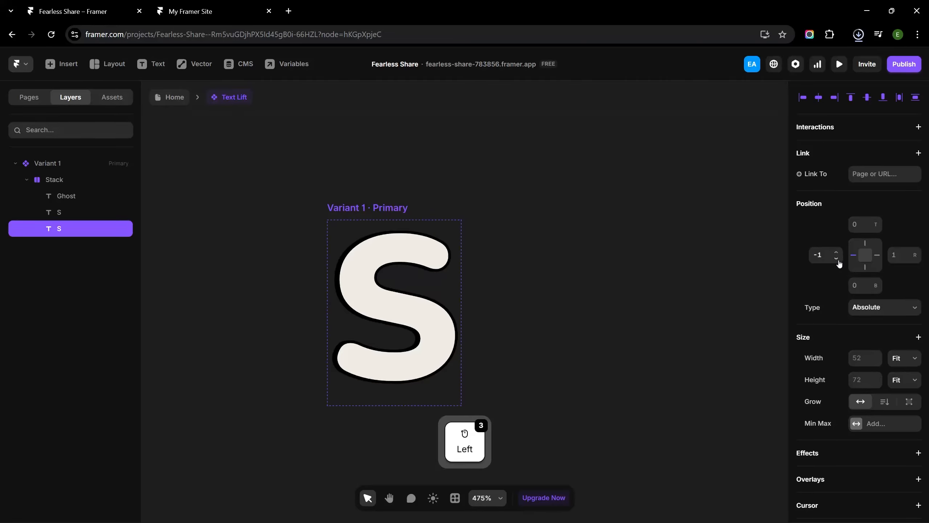
pyautogui.click(875, 285)
pyautogui.click(876, 289)
pyautogui.click(876, 289)
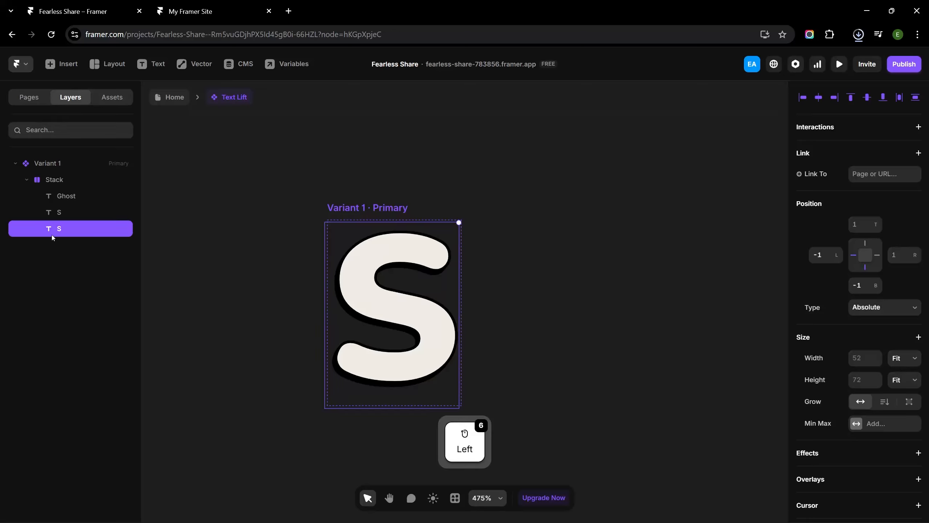
# Duplicate the black S layer and set the copy's left and bottom positions to -2
pyautogui.hotkey('ctrl', 'd')
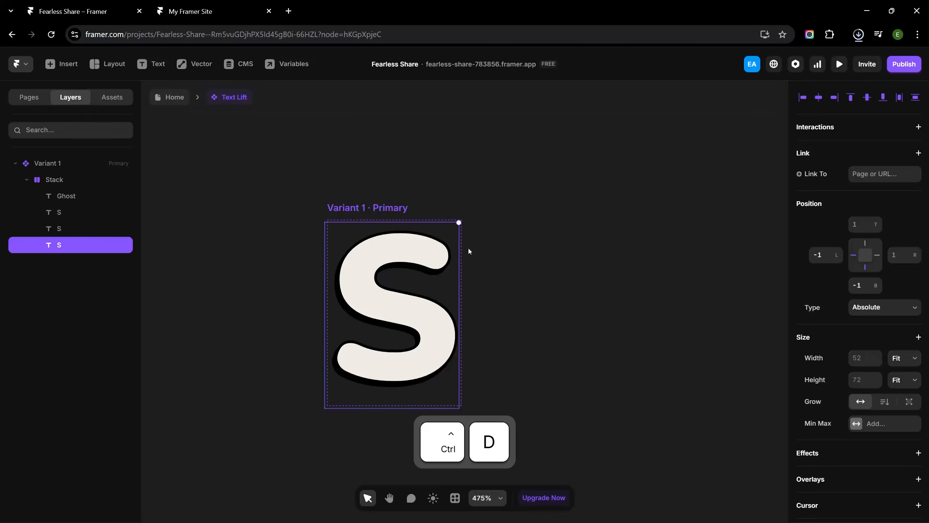
pyautogui.click(838, 253)
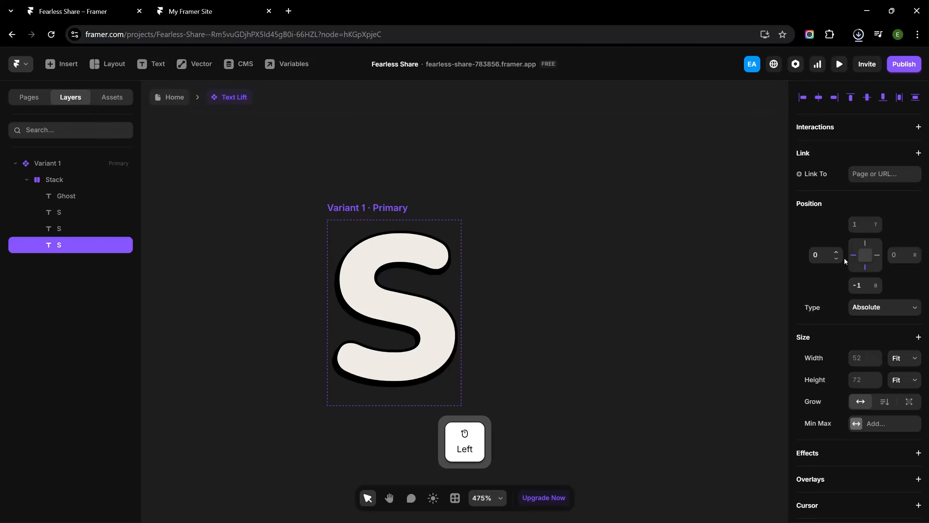
pyautogui.click(837, 258)
pyautogui.click(838, 258)
pyautogui.click(876, 289)
# Add two more black S copies, one at left and bottom -3 and the other at left and bottom -4
pyautogui.hotkey('ctrl', 'd')
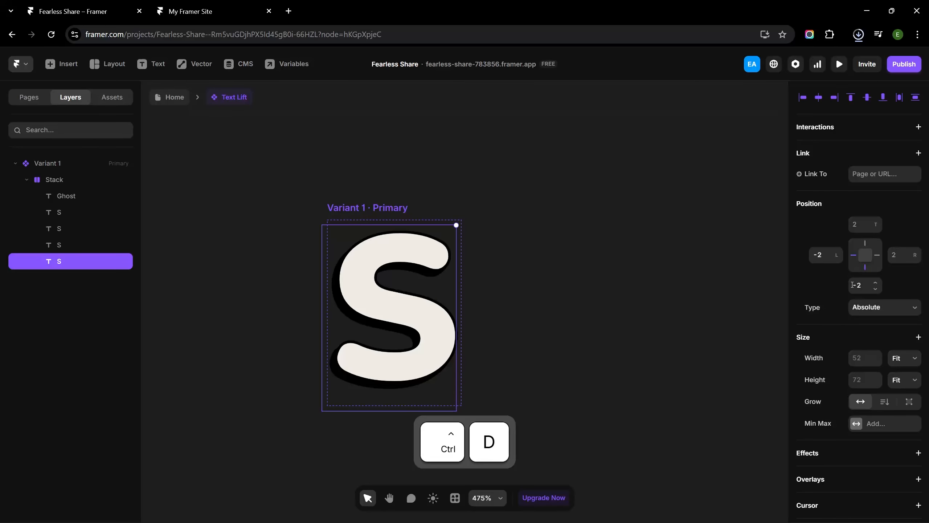
pyautogui.click(838, 258)
pyautogui.click(877, 288)
pyautogui.hotkey('ctrl', 'd')
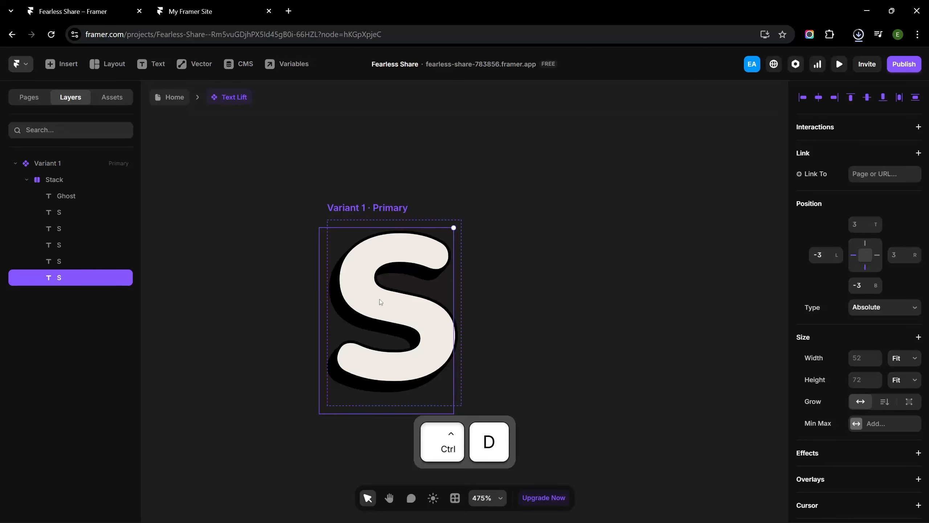
pyautogui.click(838, 260)
pyautogui.click(837, 259)
pyautogui.click(876, 289)
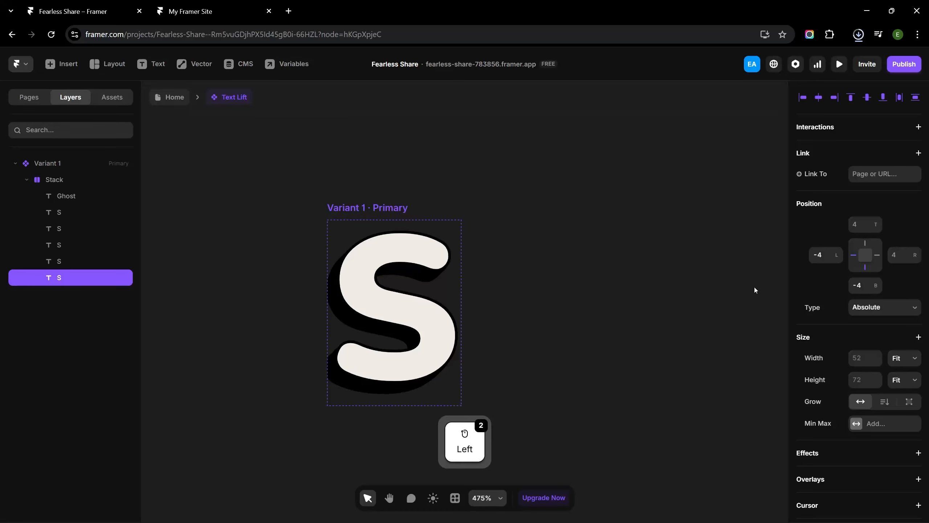
# Extend the shadow with two further S copies, positioned at left and bottom -5 and at left and bottom -6
pyautogui.hotkey('ctrl', 'd')
pyautogui.click(837, 259)
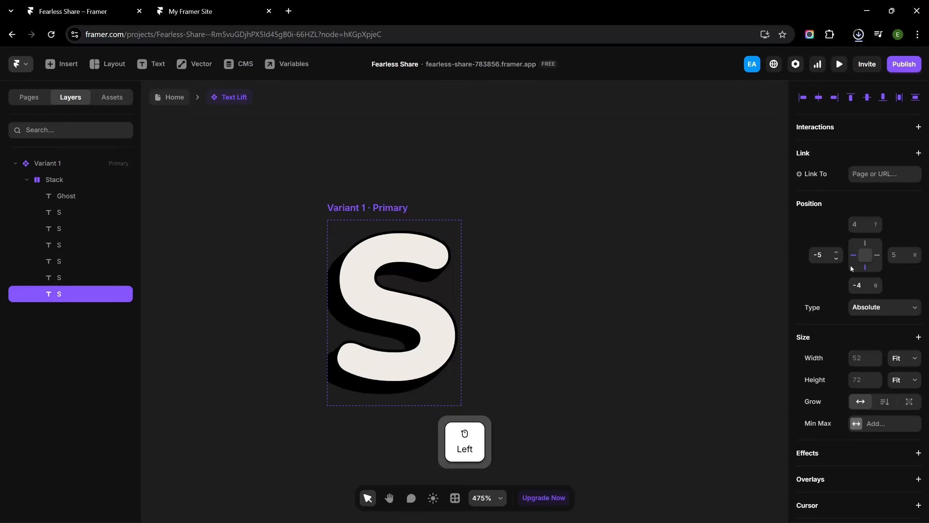
pyautogui.click(876, 288)
pyautogui.hotkey('ctrl', 'd')
pyautogui.click(838, 259)
pyautogui.click(876, 288)
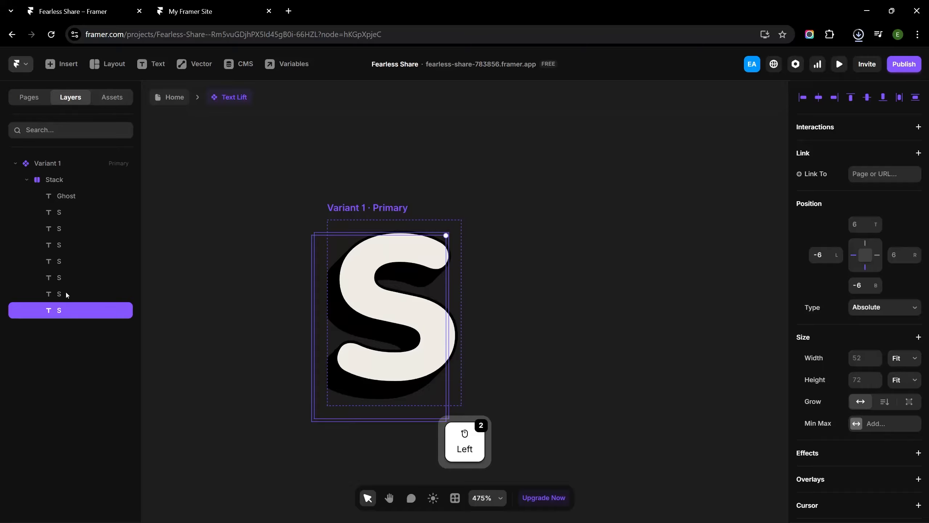
# Duplicate the last black S layer and place the copy at left and bottom -7
pyautogui.hotkey('ctrl', 'd')
pyautogui.click(837, 259)
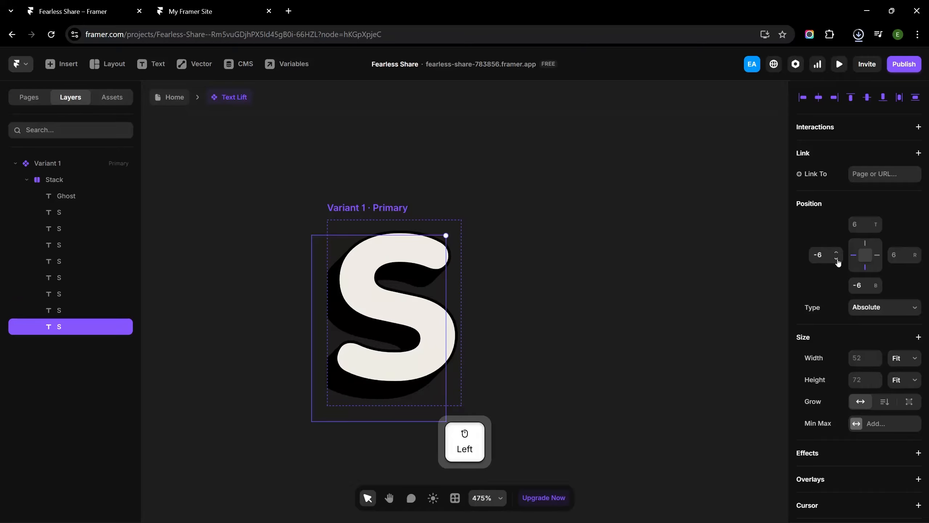
pyautogui.click(876, 289)
pyautogui.scroll(-1, 578, 312)
pyautogui.scroll(1, 578, 312)
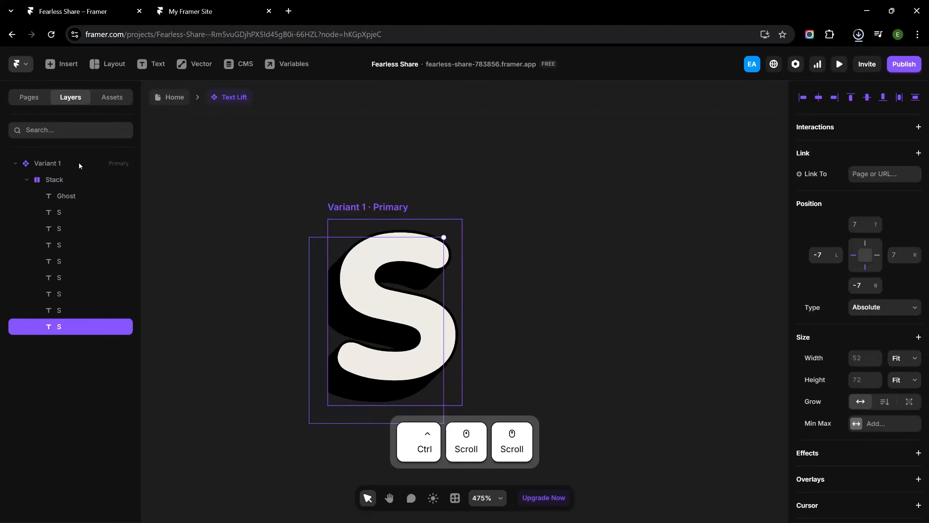
# Set the overflow of Variant 1 to Visible so the S shadow layers are not clipped
pyautogui.click(88, 183)
pyautogui.scroll(-5, 860, 293)
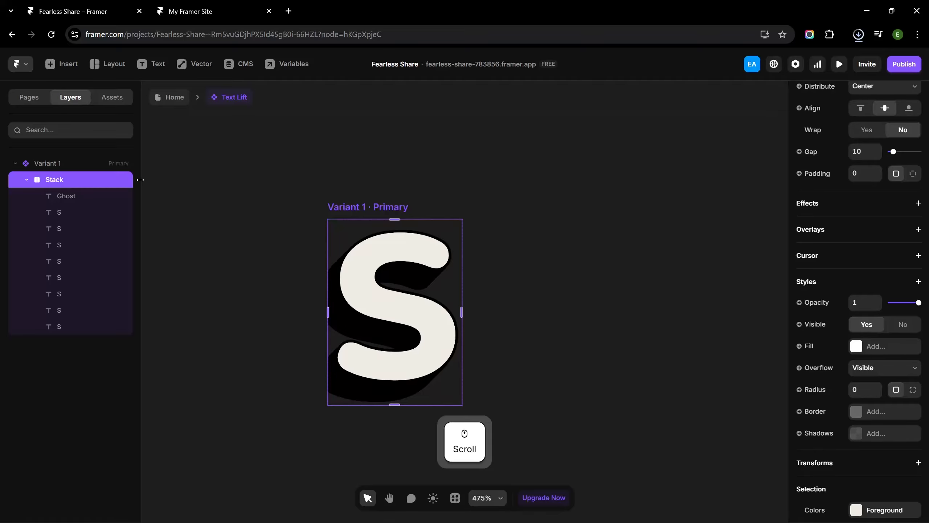
pyautogui.click(78, 166)
pyautogui.scroll(-5, 883, 297)
pyautogui.click(880, 285)
pyautogui.click(863, 314)
pyautogui.click(655, 299)
pyautogui.scroll(-4, 634, 295)
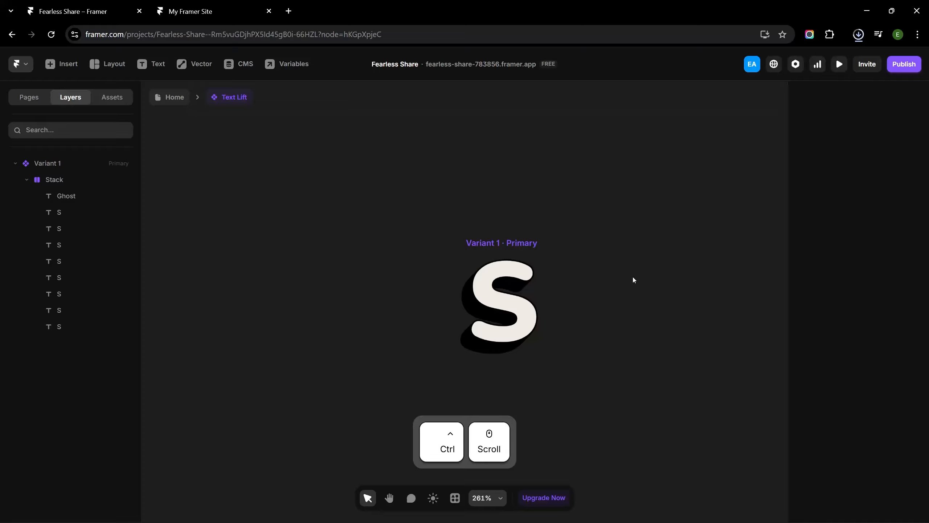
pyautogui.scroll(-1, 508, 300)
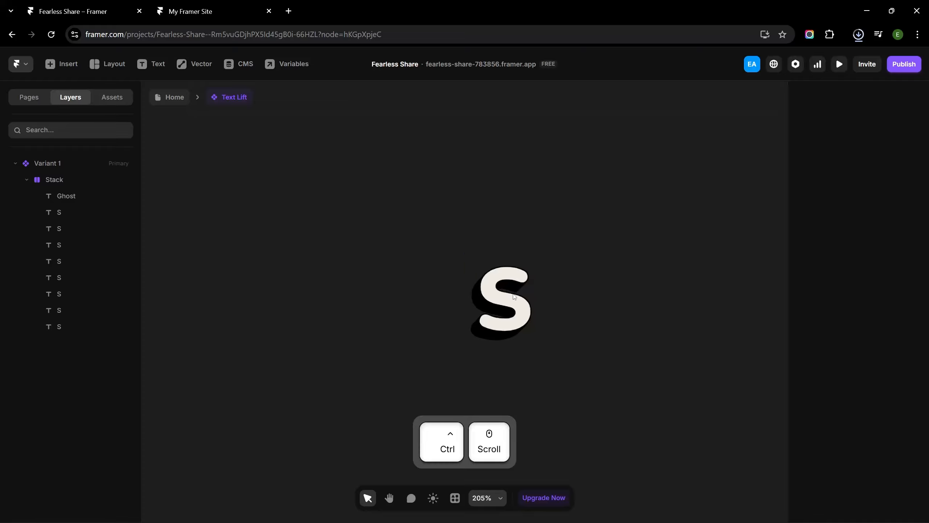
pyautogui.press('c')
pyautogui.moveTo(618, 291); pyautogui.dragTo(463, 283)
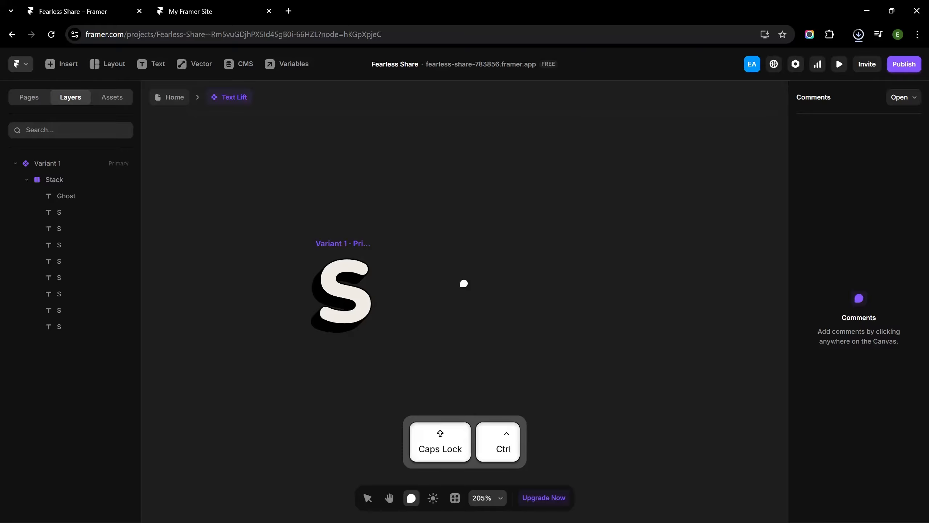
pyautogui.press('Escape')
pyautogui.press('v')
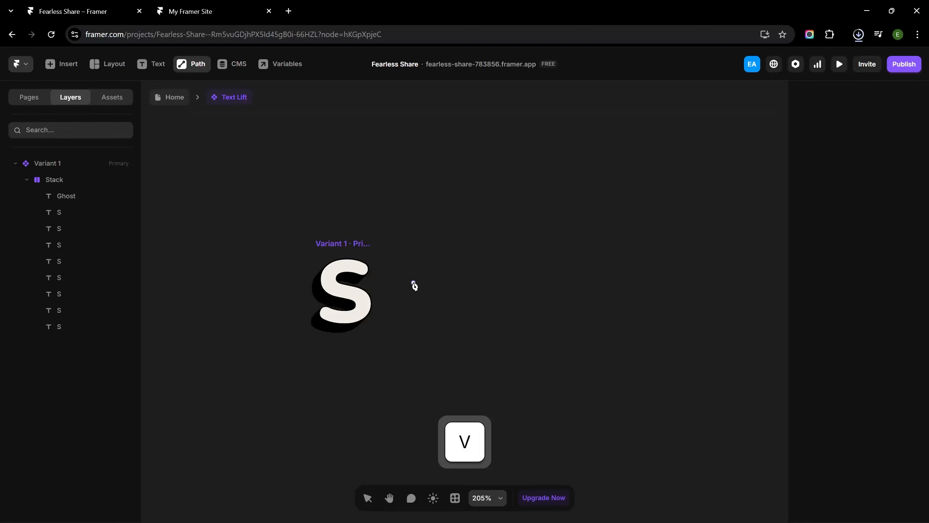
pyautogui.press('Escape')
# Duplicate the S letter stack and change the content of all S layers in the copy to "t"
pyautogui.click(27, 179)
pyautogui.click(91, 180)
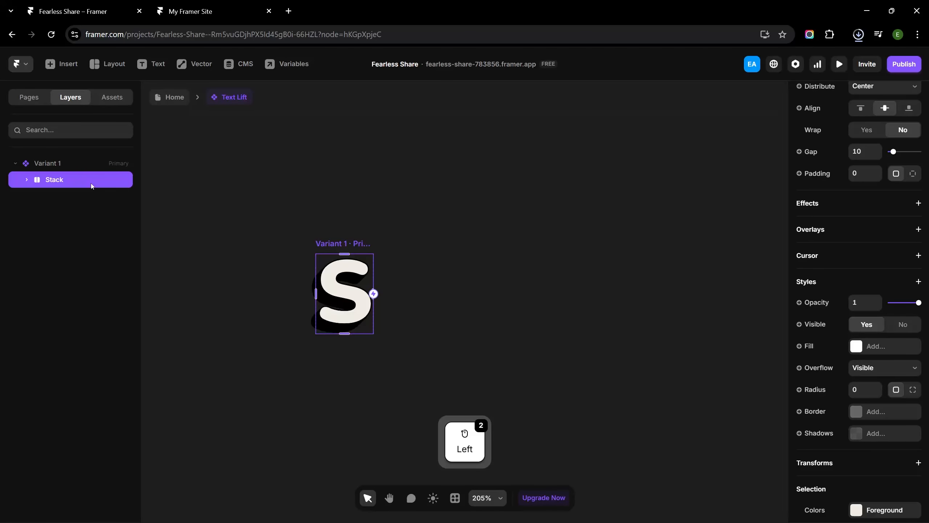
pyautogui.hotkey('ctrl', 'd')
pyautogui.click(66, 223)
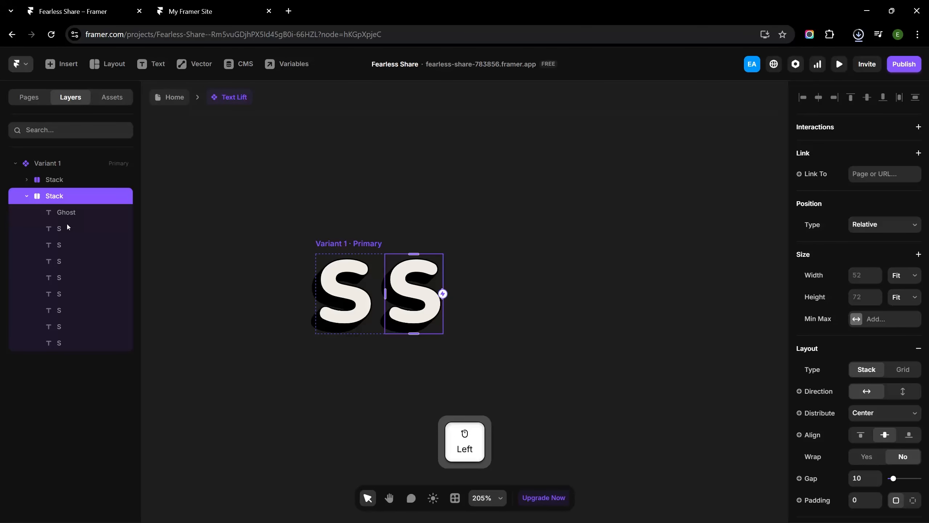
pyautogui.keyDown('shift'); pyautogui.click(63, 341); pyautogui.keyUp('shift')
pyautogui.scroll(-7, 894, 369)
pyautogui.click(874, 240)
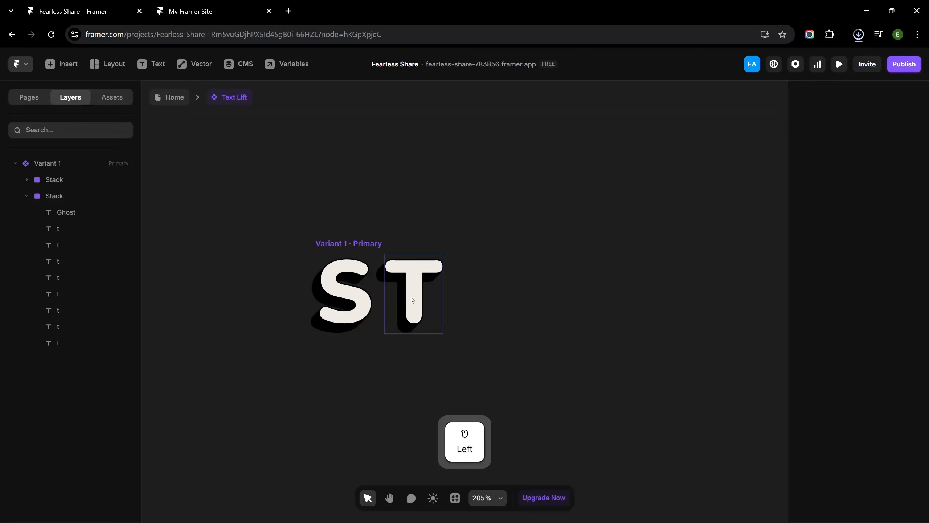
# Set the layout gap of Variant 1 to 8
pyautogui.click(413, 299)
pyautogui.scroll(8, 864, 335)
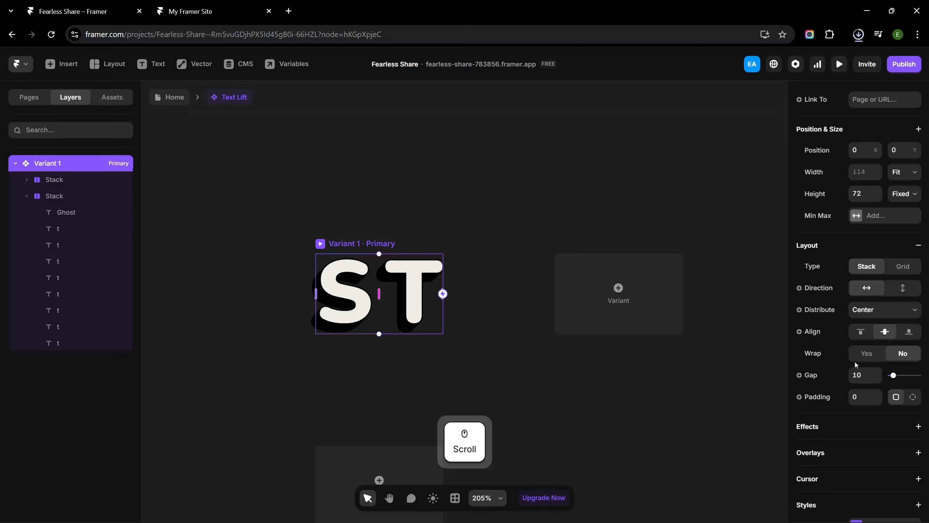
pyautogui.click(856, 376)
pyautogui.write('8')
pyautogui.press('Return')
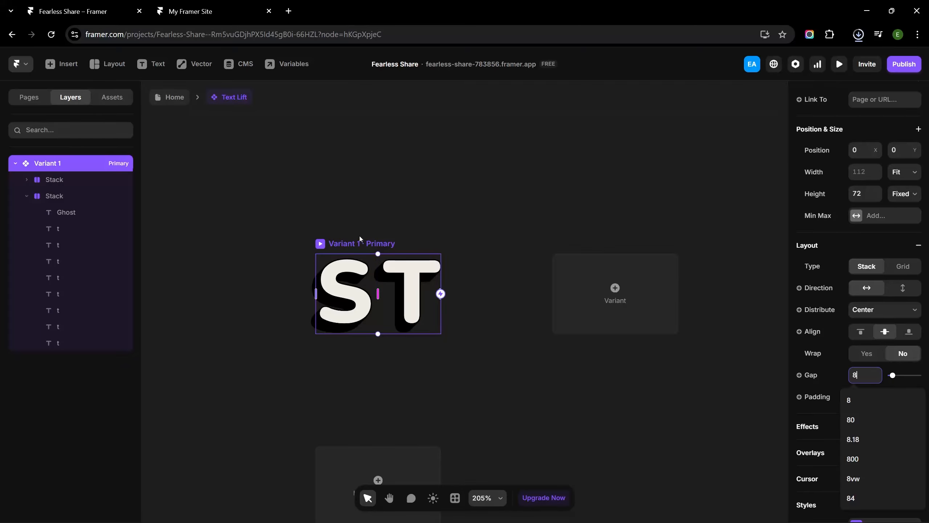
# Add a second variant next to the primary Text Lift variant
pyautogui.click(626, 292)
pyautogui.press('ctrl')
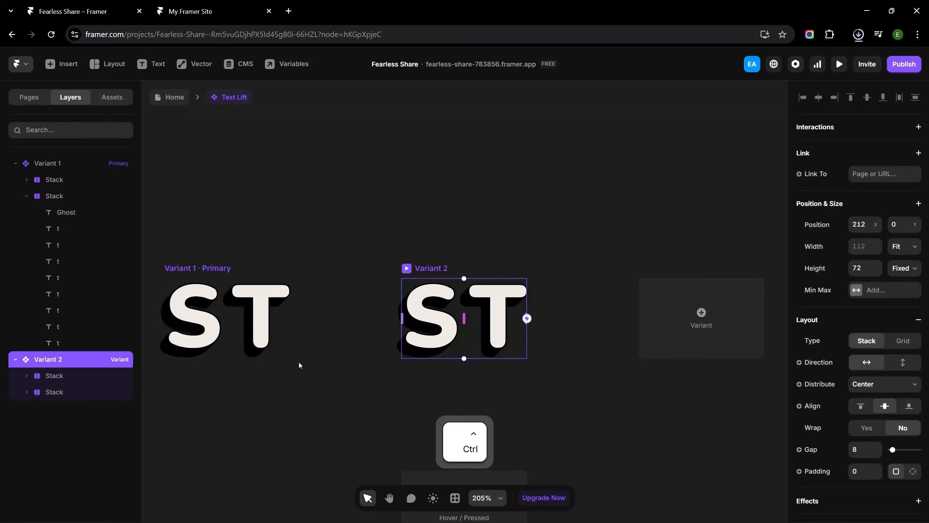
pyautogui.press('space')
pyautogui.moveTo(365, 370); pyautogui.dragTo(339, 351)
pyautogui.scroll(3, 339, 347)
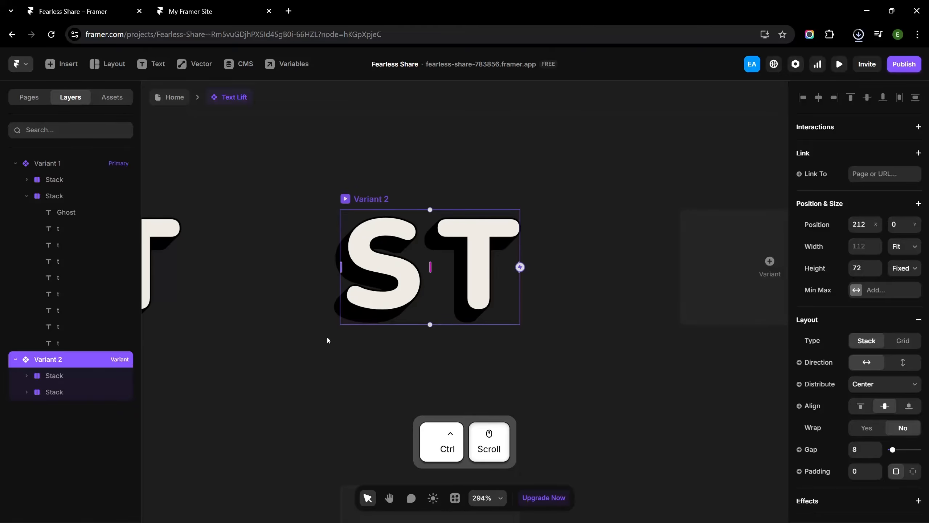
pyautogui.moveTo(340, 338); pyautogui.dragTo(383, 336)
# Lift the front S layer in Variant 2 by setting its top position to -8 and its left position to 8
pyautogui.click(437, 262)
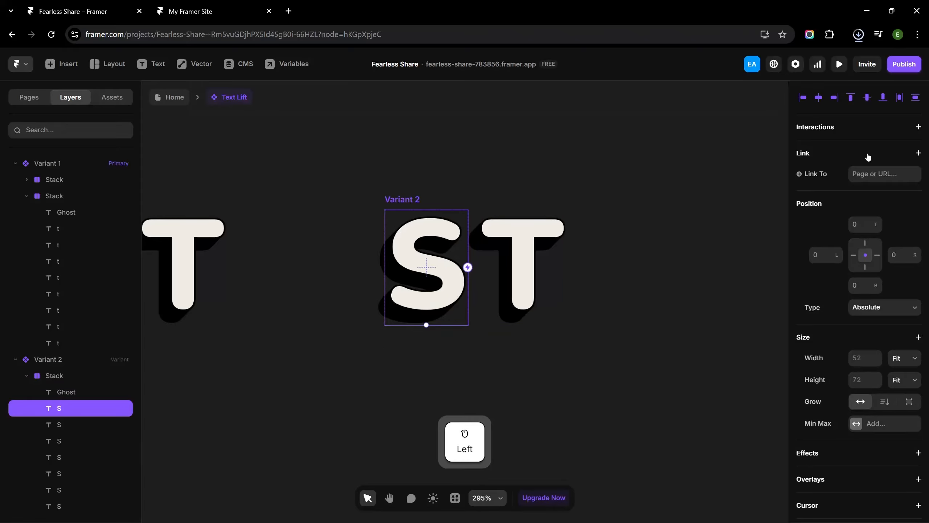
pyautogui.click(865, 219)
pyautogui.hotkey('shift', 'Up')
pyautogui.hotkey('shift', 'Down')
pyautogui.hotkey('shift', 'Down')
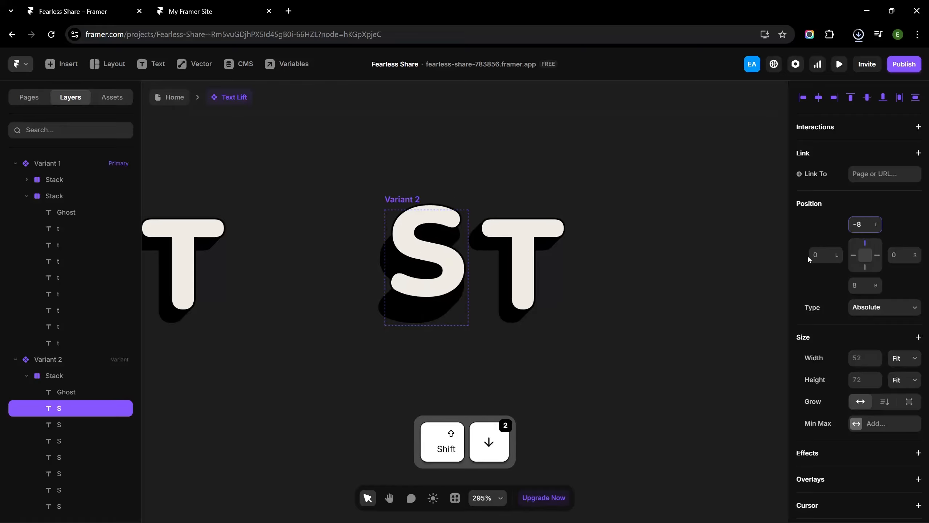
pyautogui.click(825, 254)
pyautogui.hotkey('shift', 'Up')
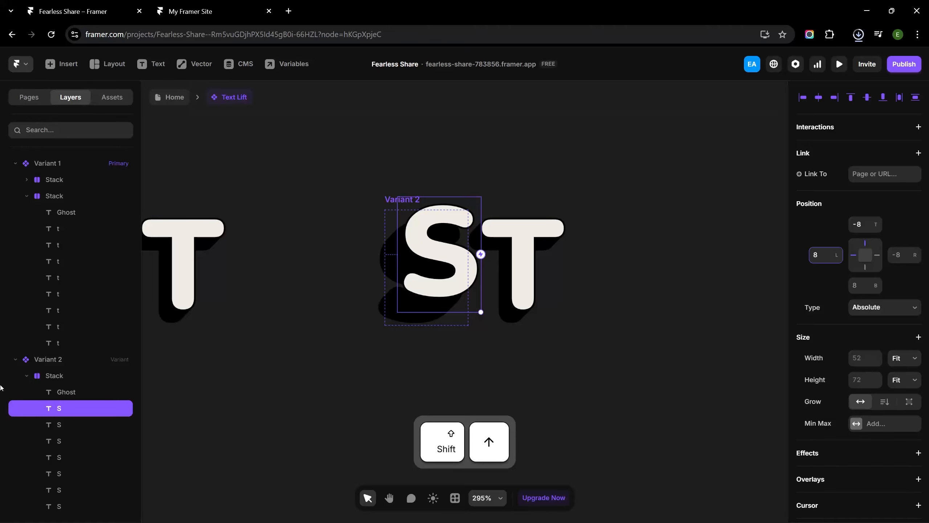
# Move the second S layer in Variant 2 up and to the right by adjusting its left and bottom positions
pyautogui.click(52, 424)
pyautogui.scroll(-1, 75, 434)
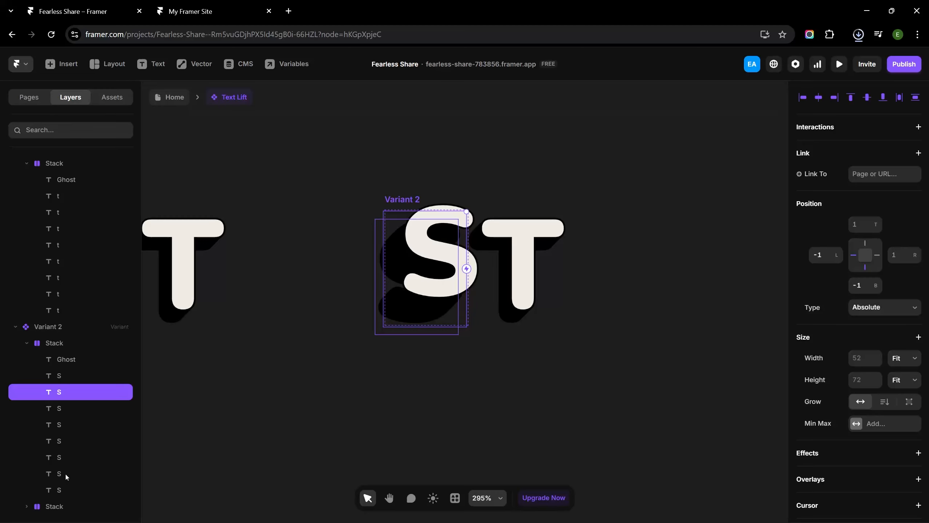
pyautogui.click(824, 256)
pyautogui.hotkey('shift', 'Up')
pyautogui.press('Down')
pyautogui.press('Down')
pyautogui.press('Down')
pyautogui.click(866, 285)
pyautogui.press('Down')
pyautogui.press('Down')
# Shift Variant 2's fourth S layer up and right to a left position of 2, and nudge the third S layer left and down
pyautogui.hotkey('shift', 'Up')
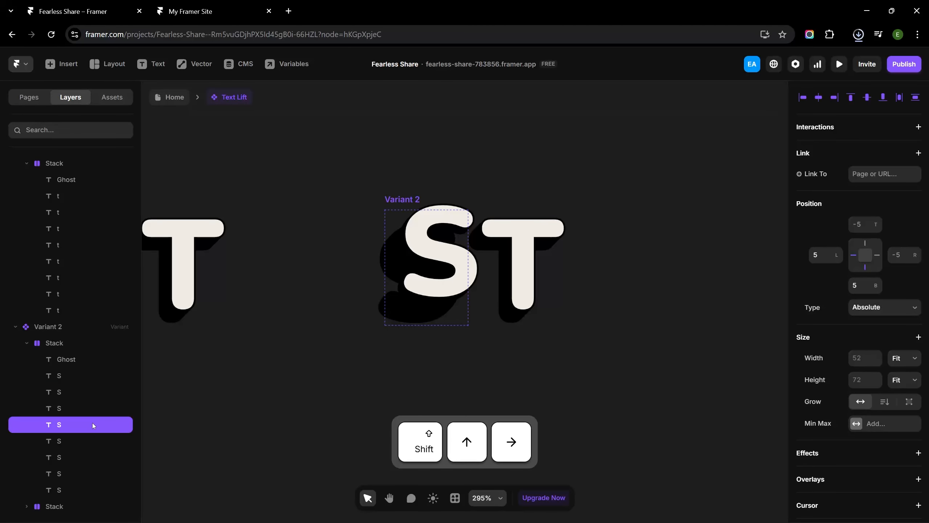
pyautogui.press('Left')
pyautogui.press('Left')
pyautogui.press('Down')
pyautogui.press('Down')
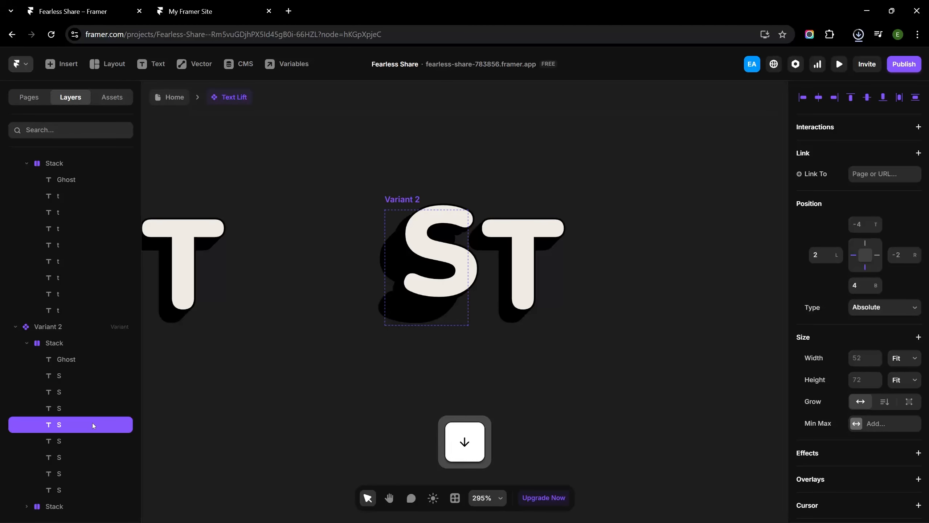
pyautogui.click(72, 405)
pyautogui.press('Left')
pyautogui.press('Down')
# Reposition the fifth S layer in Variant 2 up and to the right to continue the stretched shadow
pyautogui.click(70, 437)
pyautogui.hotkey('shift', 'Up')
pyautogui.press('Left')
pyautogui.press('Left')
pyautogui.press('Left')
pyautogui.press('Left')
pyautogui.press('Down')
pyautogui.press('Down')
pyautogui.press('Down')
pyautogui.press('Down')
# Nudge the sixth S layer in Variant 2 up by 3 and right by 3
pyautogui.click(75, 453)
pyautogui.press('Up')
pyautogui.press('Up')
pyautogui.press('Up')
pyautogui.press('Right')
pyautogui.press('Right')
pyautogui.press('Right')
# Nudge the seventh S layer in Variant 2 to left and bottom positions of -4
pyautogui.click(78, 473)
pyautogui.press('Up')
pyautogui.press('Up')
pyautogui.press('Right')
pyautogui.press('Right')
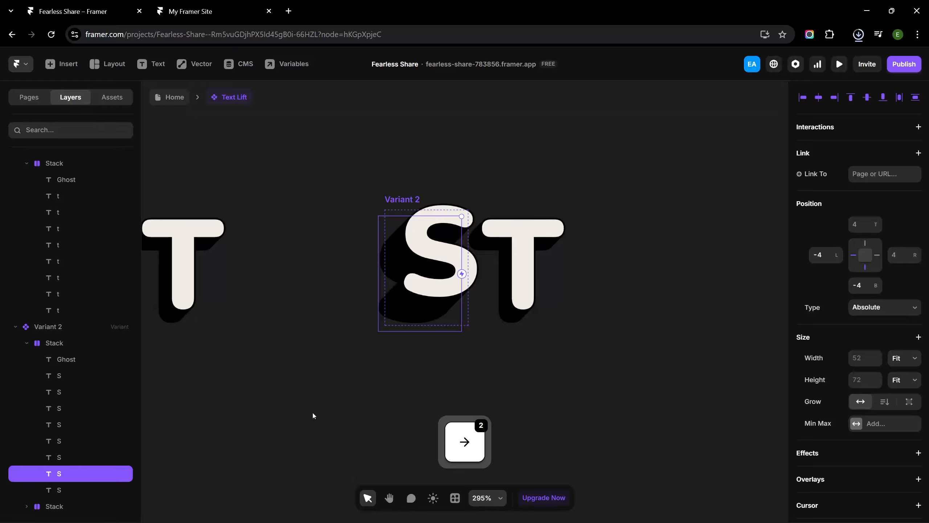
# Examine the lifted S and its stretched shadow beside the T in Variant 2
pyautogui.click(315, 411)
pyautogui.keyDown('ctrl'); pyautogui.scroll(-5, 329, 399); pyautogui.keyUp('ctrl')
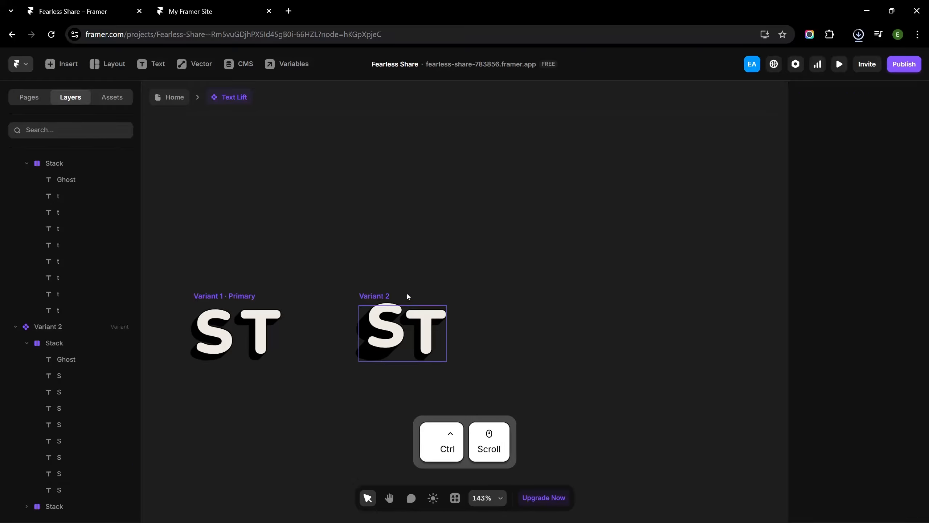
pyautogui.keyDown('ctrl'); pyautogui.scroll(12, 382, 349); pyautogui.keyUp('ctrl')
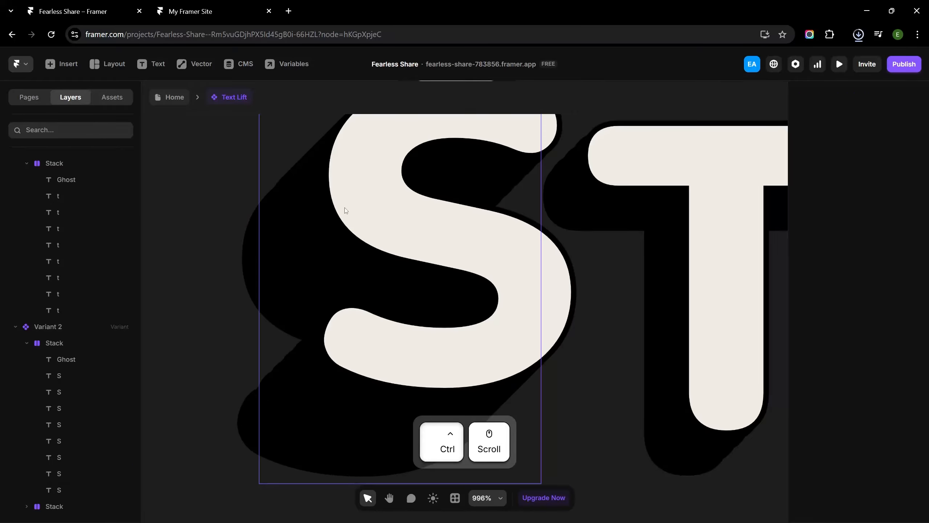
pyautogui.keyDown('ctrl'); pyautogui.scroll(-9, 295, 366); pyautogui.keyUp('ctrl')
pyautogui.moveTo(284, 414); pyautogui.dragTo(295, 360)
pyautogui.click(360, 184)
pyautogui.moveTo(374, 238); pyautogui.dragTo(584, 166)
pyautogui.moveTo(591, 356); pyautogui.dragTo(348, 332)
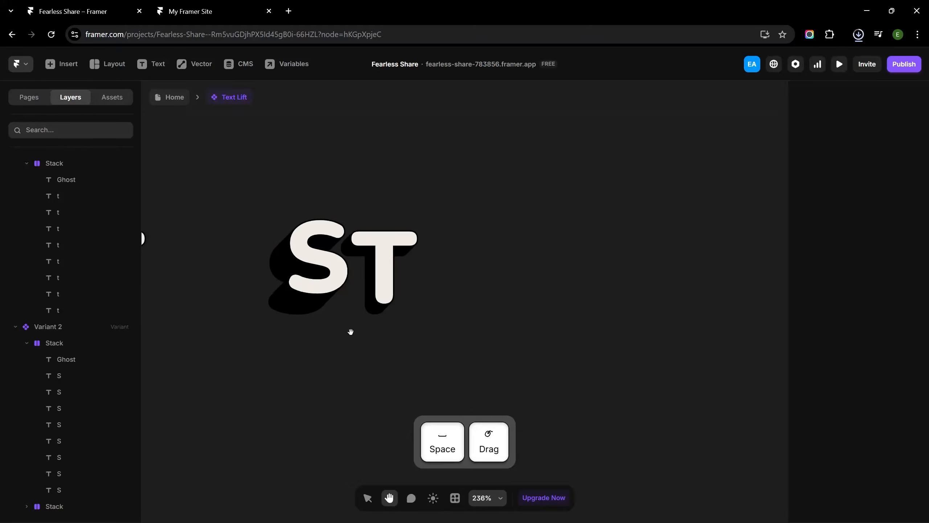
# Nudge the first T layer in Variant 2 up by 2 and right by 2, and nudge the second T layer right
pyautogui.keyDown('ctrl'); pyautogui.scroll(4, 390, 281); pyautogui.keyUp('ctrl')
pyautogui.click(384, 271)
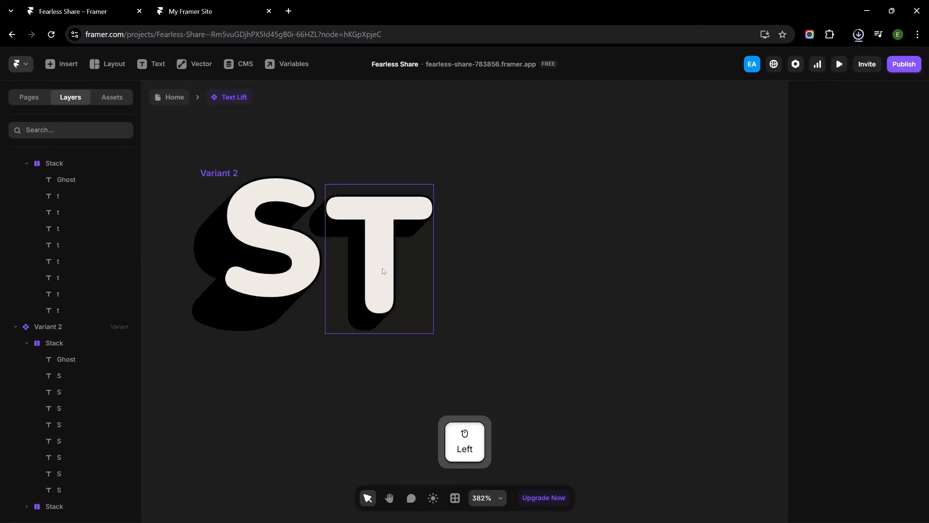
pyautogui.scroll(-3, 82, 413)
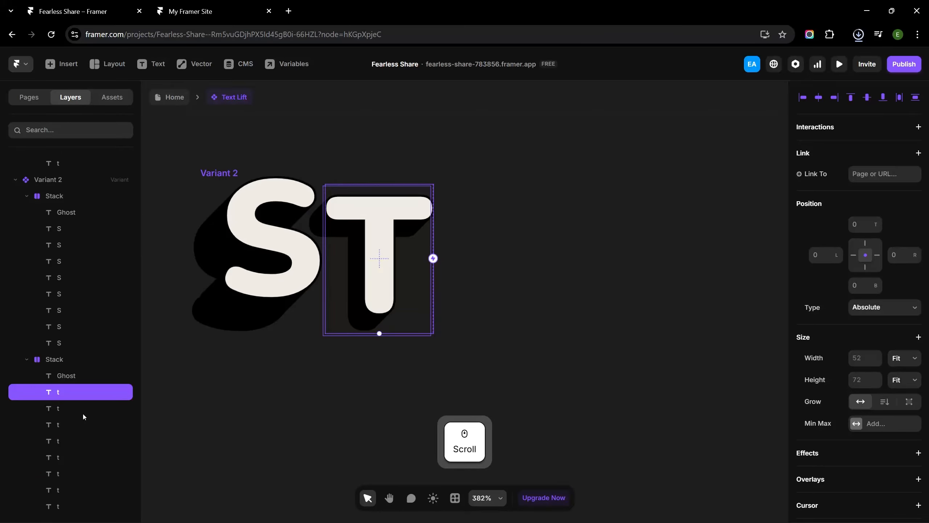
pyautogui.press('Right')
pyautogui.press('Right')
pyautogui.press('Up')
pyautogui.press('Up')
pyautogui.click(78, 404)
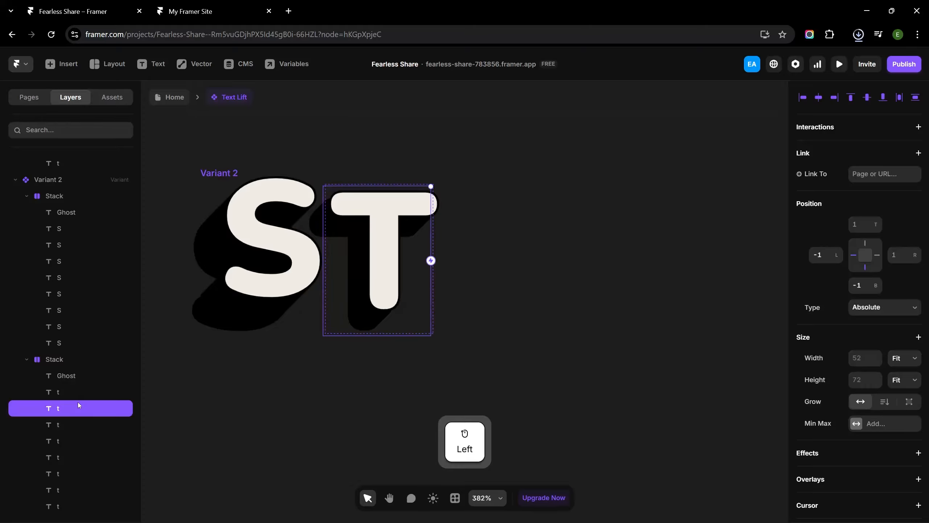
pyautogui.press('Right')
pyautogui.click(295, 398)
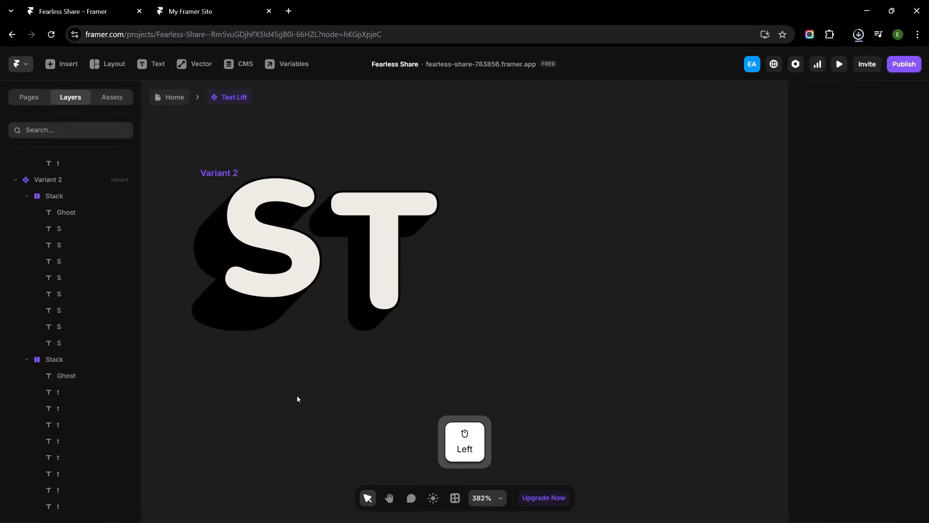
# Add a Set Variant interaction with a Mouse Enter trigger to the S stack in Variant 1
pyautogui.scroll(-5, 293, 395)
pyautogui.moveTo(290, 392); pyautogui.dragTo(272, 303)
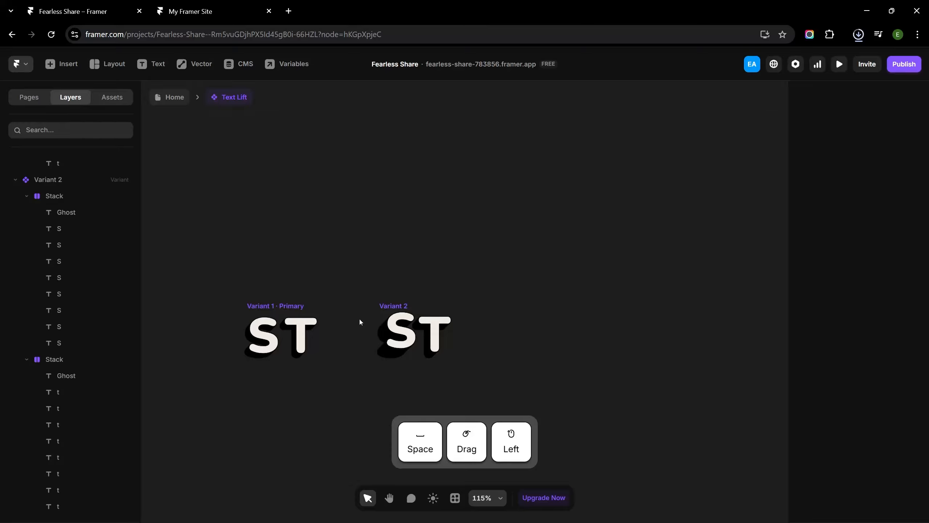
pyautogui.scroll(5, 74, 273)
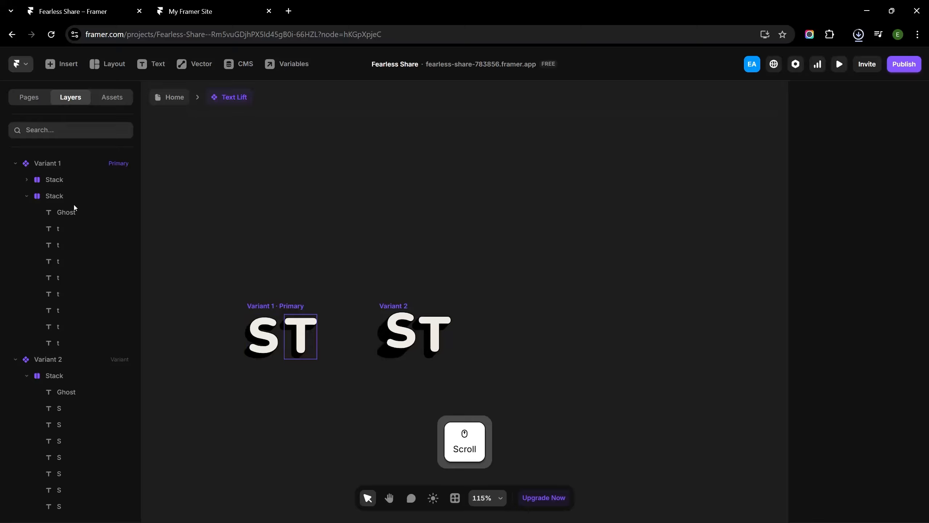
pyautogui.click(70, 183)
pyautogui.scroll(5, 907, 146)
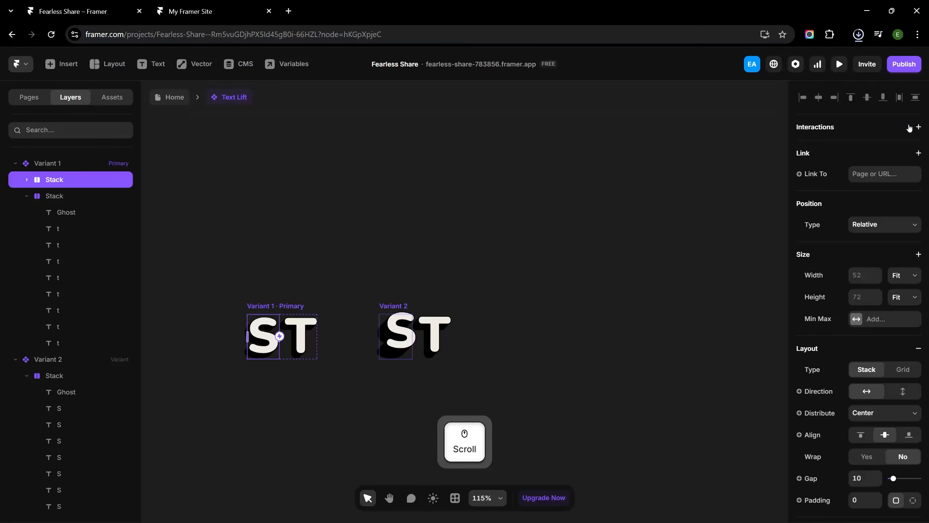
pyautogui.click(918, 127)
pyautogui.click(874, 141)
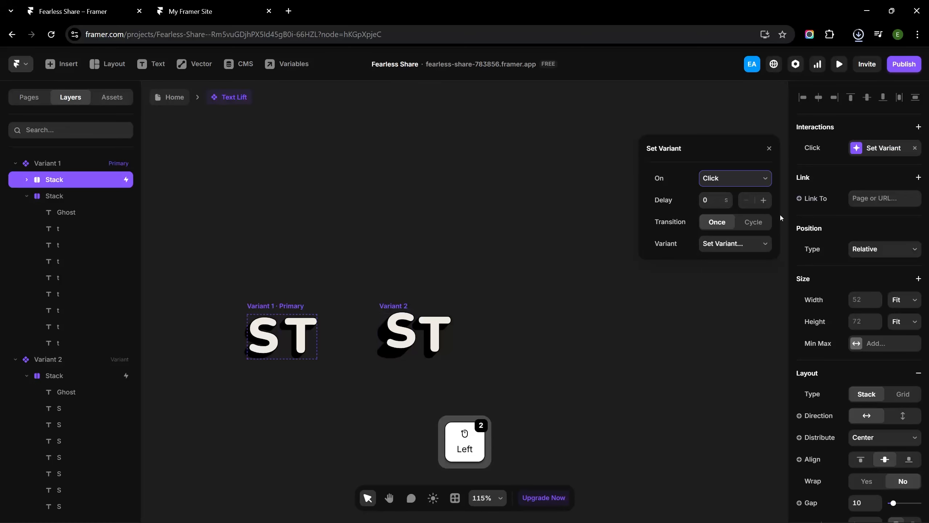
pyautogui.click(739, 178)
pyautogui.click(726, 218)
pyautogui.click(734, 244)
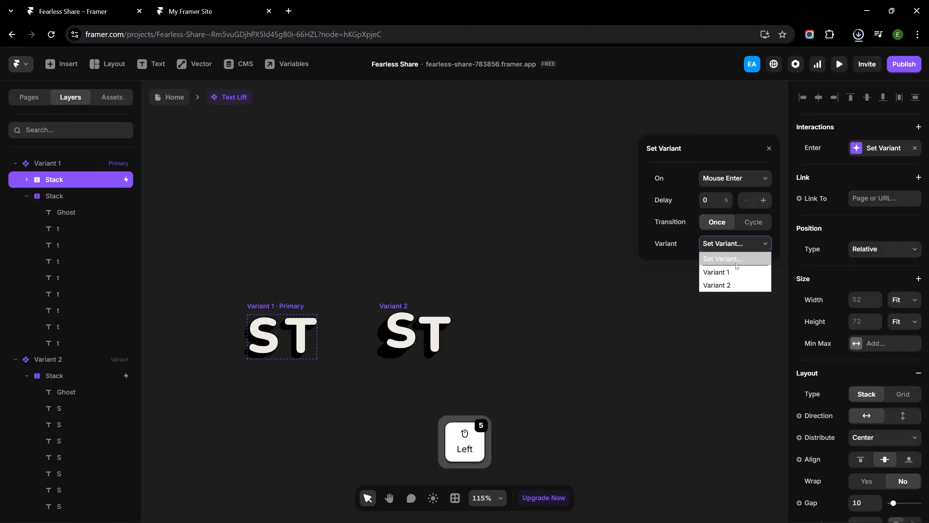
# Rename Variant 2 to S
pyautogui.doubleClick(401, 306)
pyautogui.write('S')
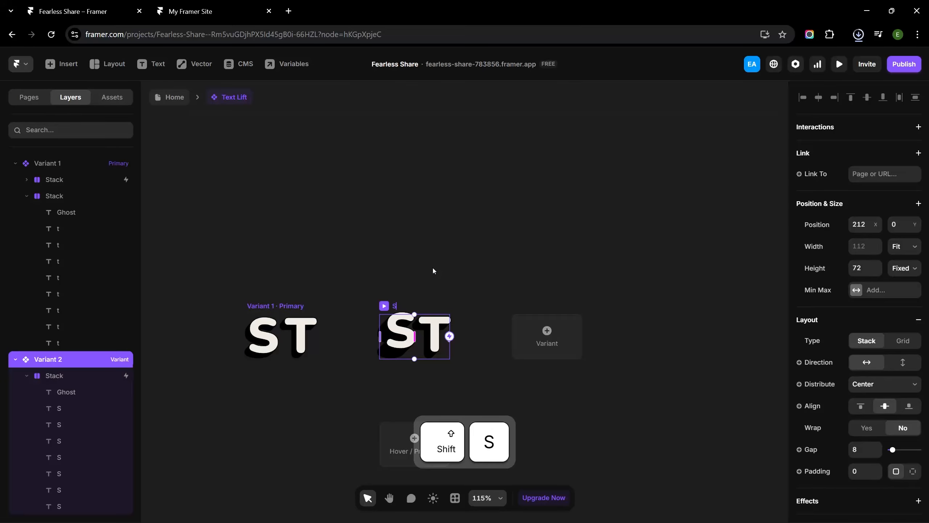
pyautogui.click(433, 270)
# Set the target of the S stack's Mouse Enter interaction in Variant 1 to variant S
pyautogui.click(55, 179)
pyautogui.click(883, 147)
pyautogui.click(735, 243)
pyautogui.click(729, 284)
# Add a Mouse Leave interaction to the S stack that returns to Variant 1
pyautogui.click(918, 126)
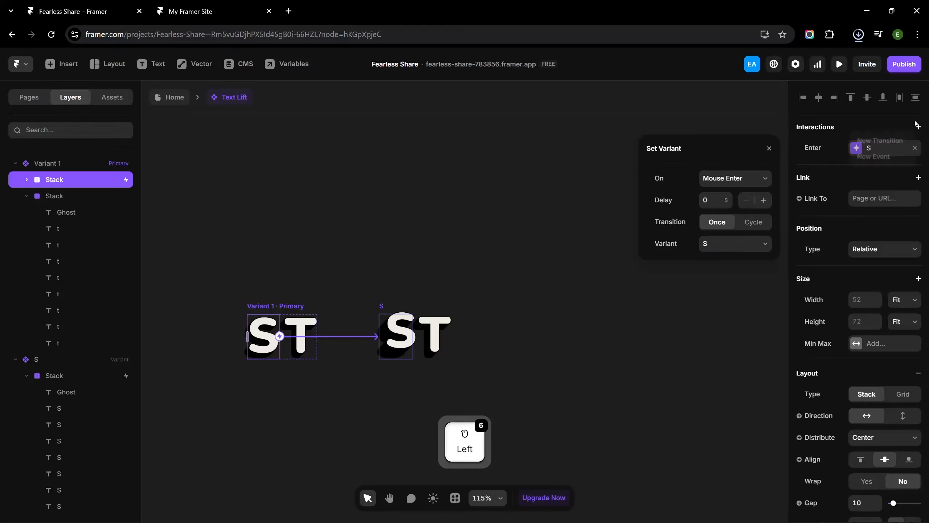
pyautogui.click(890, 144)
pyautogui.click(734, 178)
pyautogui.click(726, 233)
pyautogui.click(734, 244)
pyautogui.click(729, 269)
# Preview Variant 1 to check its hover behaviour, and return to the component canvas
pyautogui.click(257, 306)
pyautogui.scroll(4, 248, 314)
pyautogui.click(250, 305)
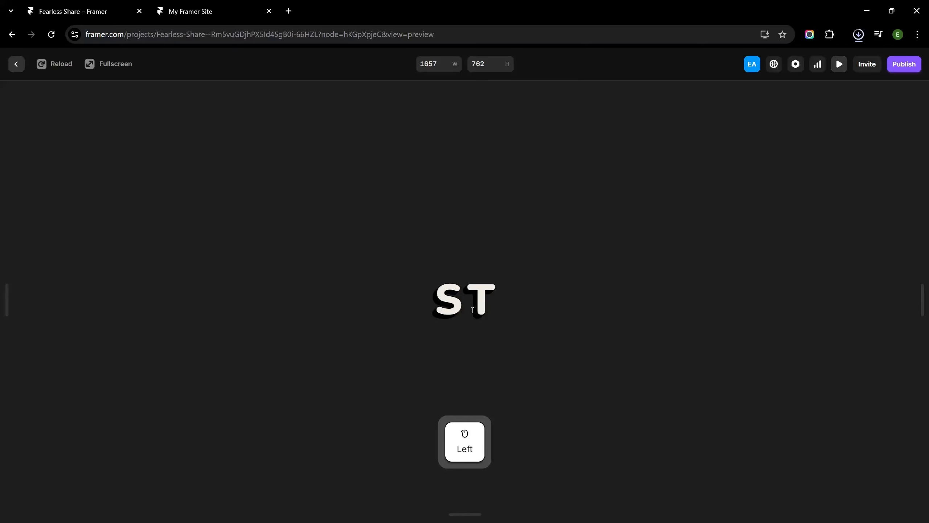
pyautogui.click(16, 63)
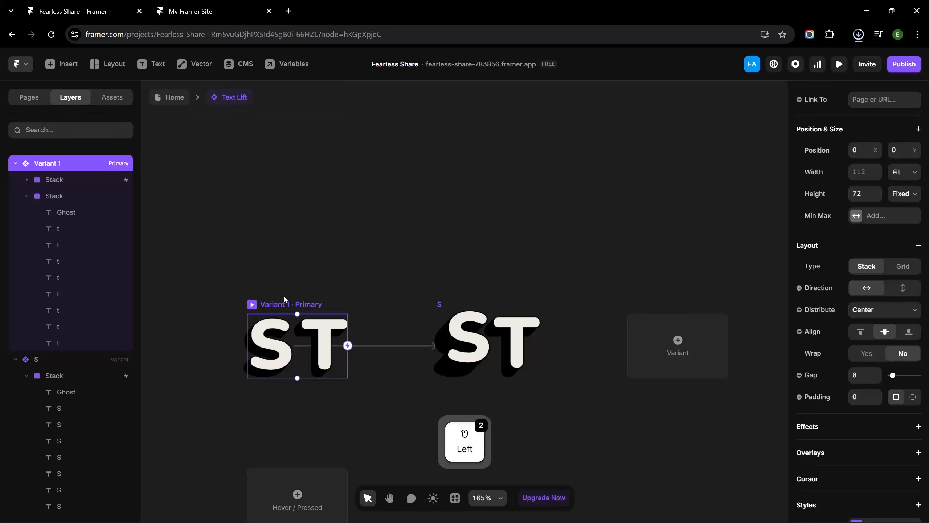
# Set Variant 1's spring transition to a time of 0.8 s and a bounce of 0.3
pyautogui.scroll(-8, 870, 256)
pyautogui.click(877, 200)
pyautogui.click(716, 336)
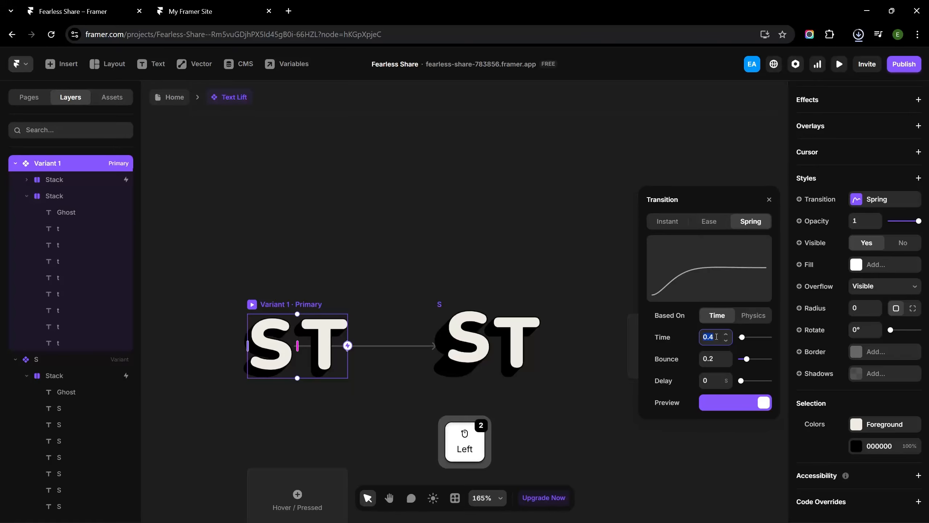
pyautogui.press('Up')
pyautogui.press('Up')
pyautogui.press('Up')
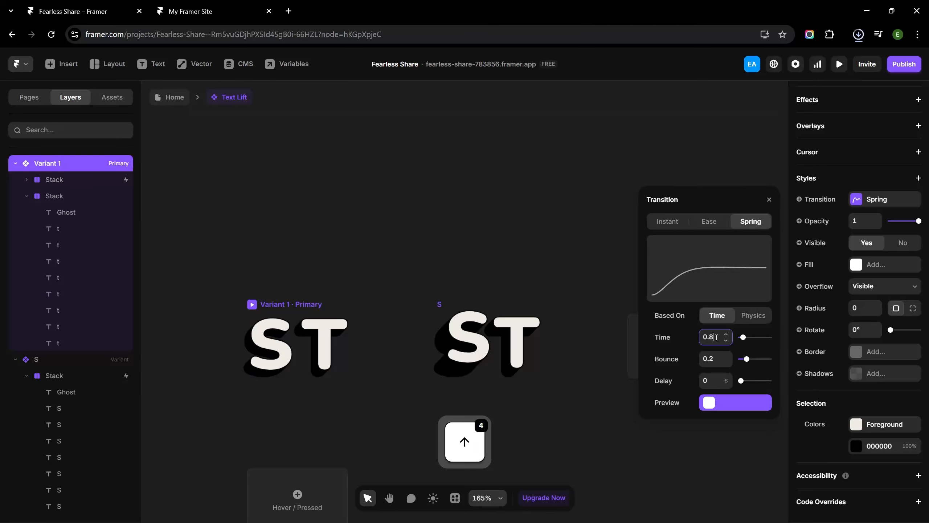
pyautogui.click(725, 356)
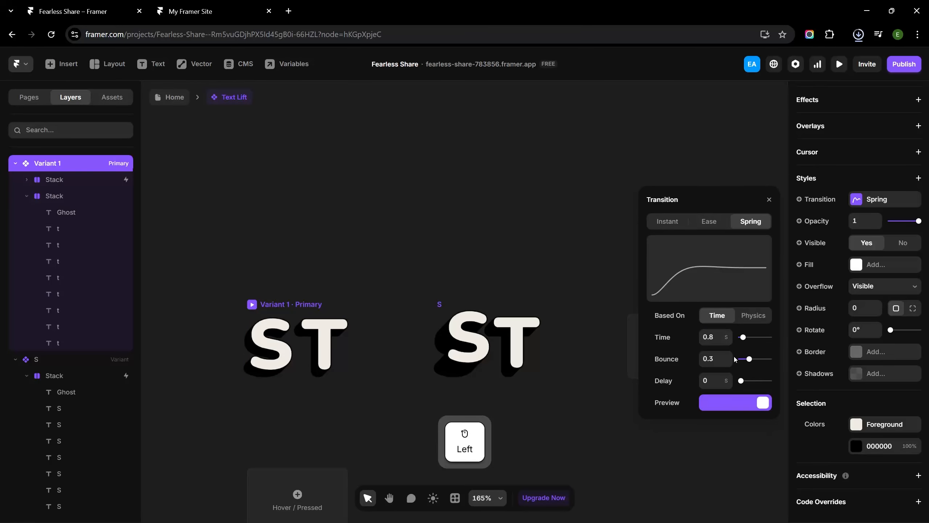
# Preview the hover lift on the S with the adjusted spring transition, and leave the preview
pyautogui.click(252, 305)
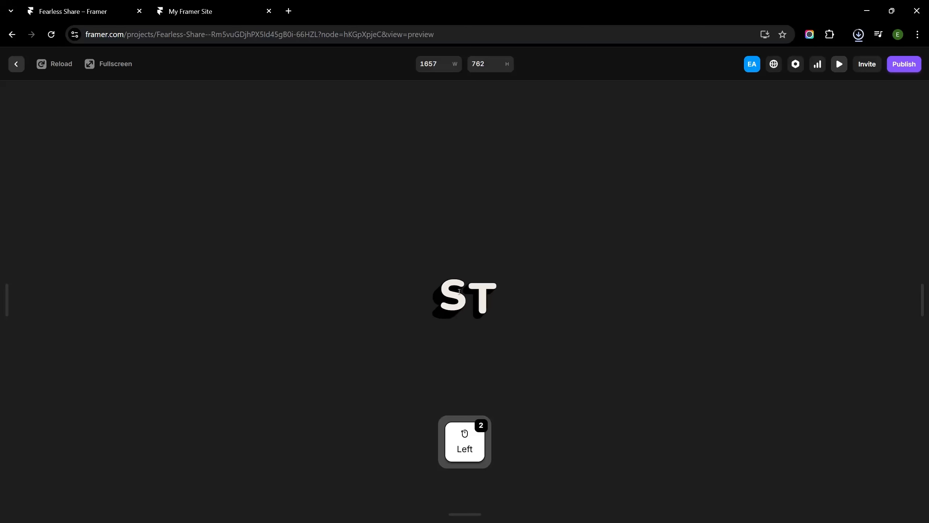
pyautogui.click(16, 64)
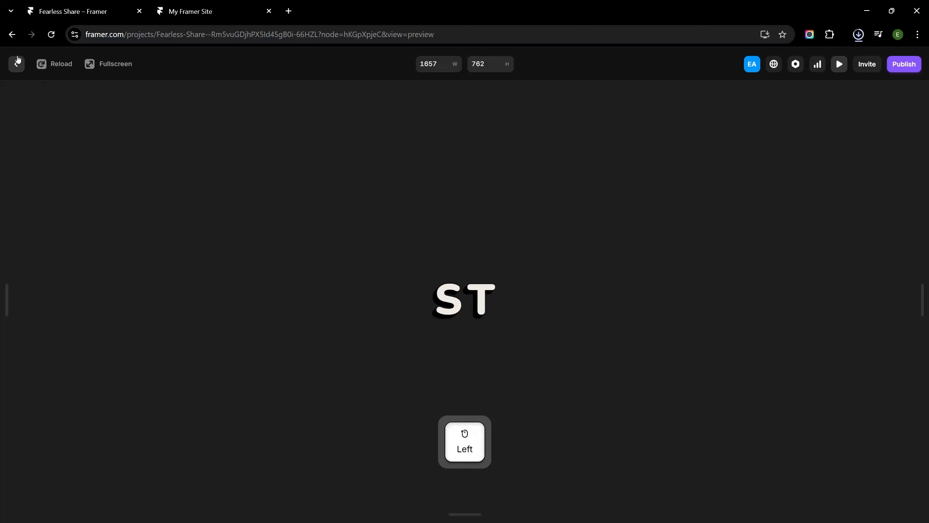
pyautogui.scroll(2, 510, 260)
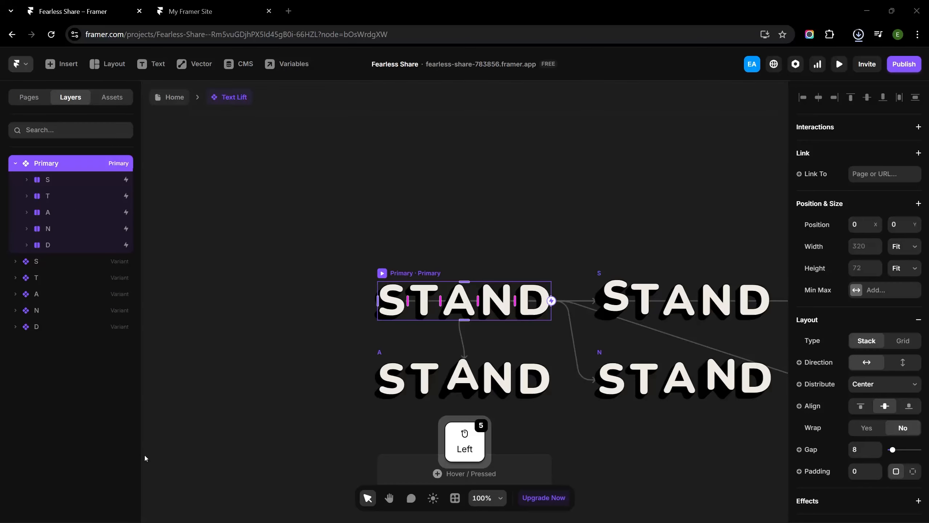
# Examine the S, T, A, N and D variants of STAND, comparing the lifted letter in each
pyautogui.click(243, 436)
pyautogui.press('space')
pyautogui.moveTo(255, 432); pyautogui.dragTo(168, 374)
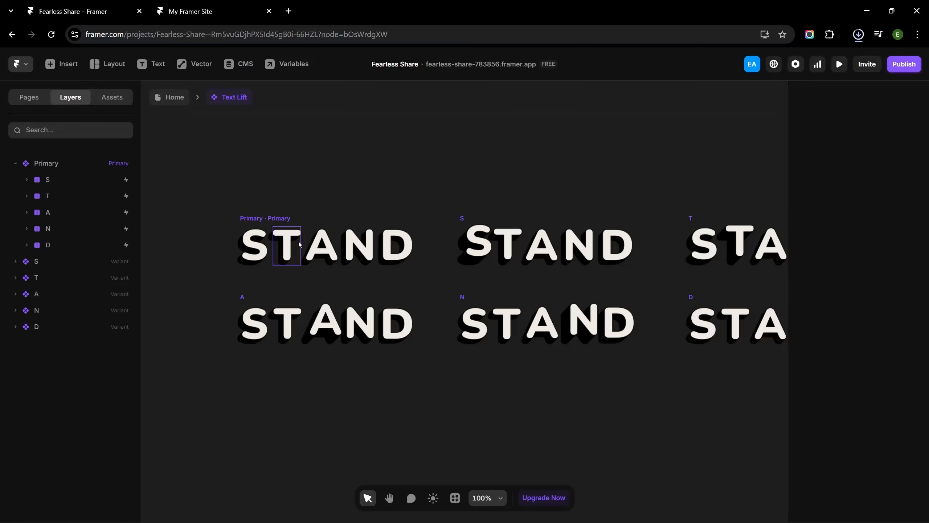
pyautogui.moveTo(461, 201); pyautogui.dragTo(315, 204)
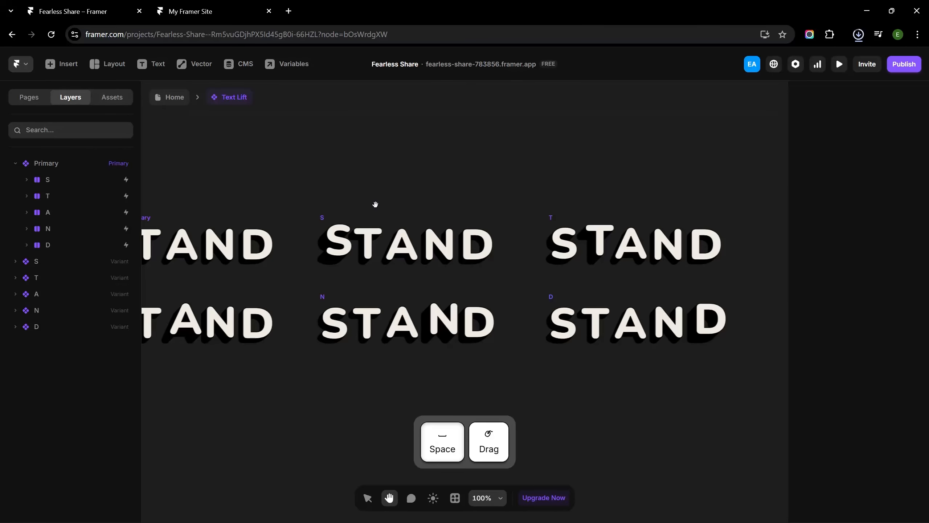
pyautogui.moveTo(377, 207); pyautogui.dragTo(313, 203)
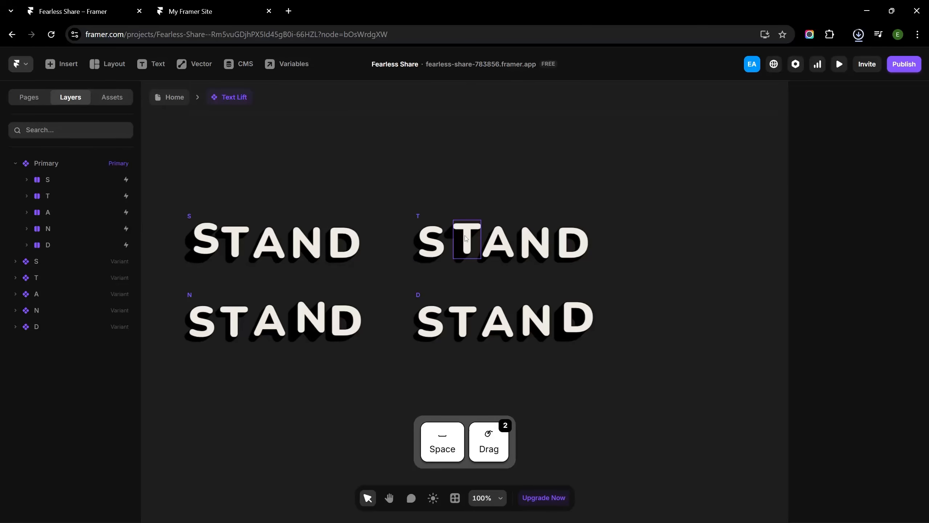
pyautogui.keyDown('ctrl'); pyautogui.scroll(2, 478, 244); pyautogui.keyUp('ctrl')
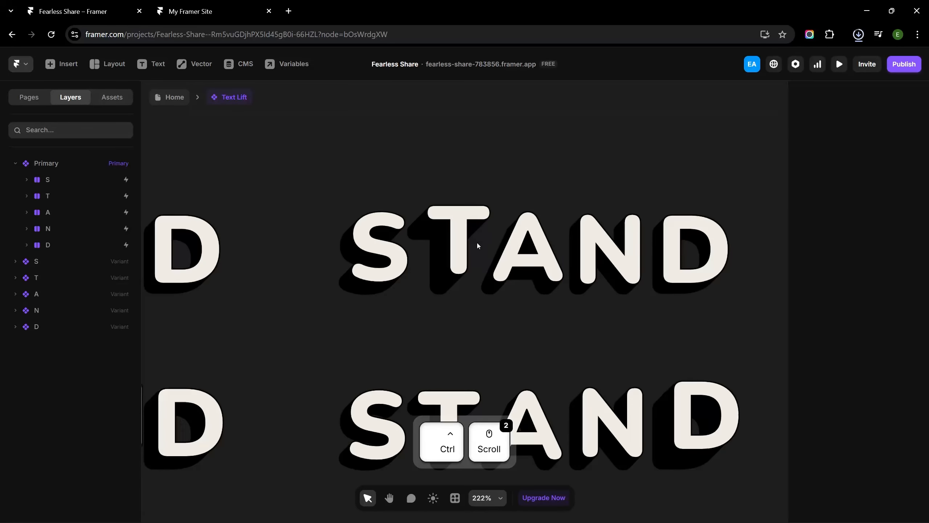
pyautogui.keyDown('ctrl'); pyautogui.scroll(1, 413, 263); pyautogui.keyUp('ctrl')
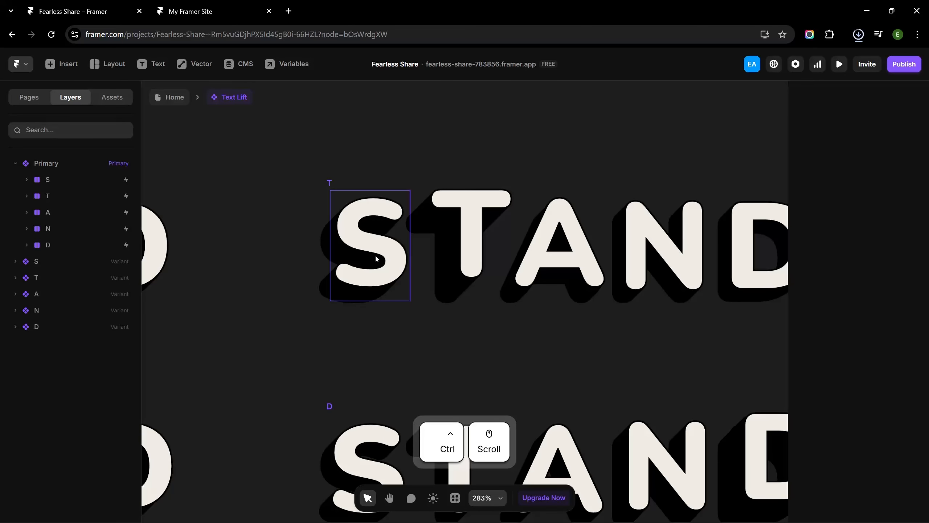
pyautogui.keyDown('ctrl'); pyautogui.scroll(1, 376, 259); pyautogui.keyUp('ctrl')
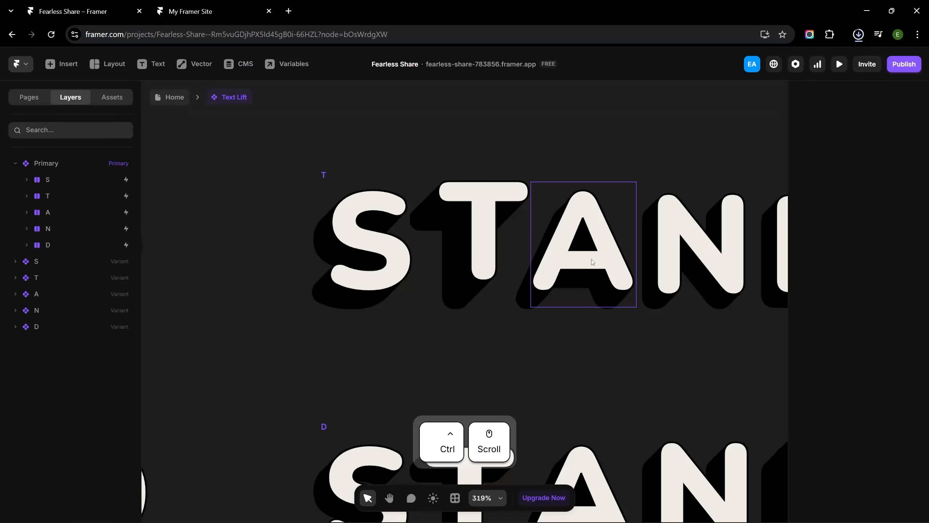
pyautogui.keyDown('ctrl'); pyautogui.scroll(-10, 591, 258); pyautogui.keyUp('ctrl')
pyautogui.moveTo(488, 282); pyautogui.dragTo(552, 279)
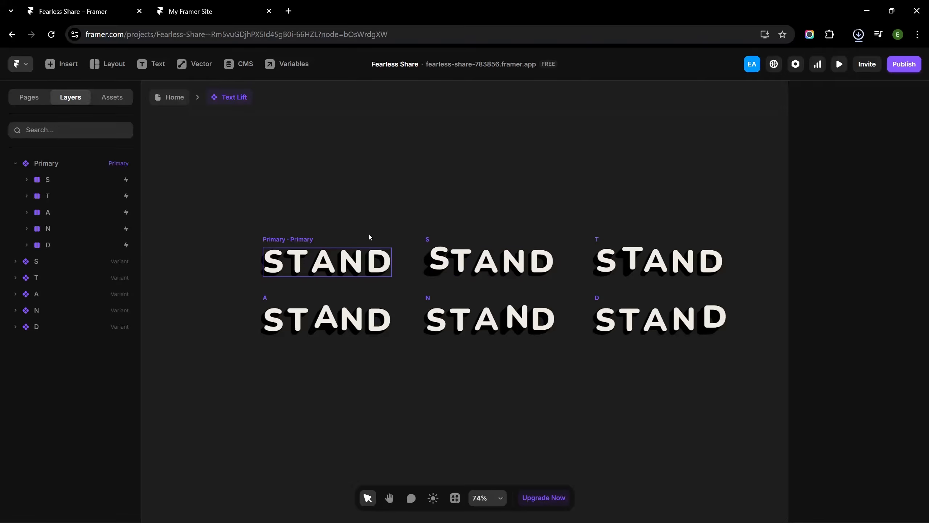
# Review the Mouse Enter and Mouse Leave interactions on the S and T stacks of the Primary variant
pyautogui.click(52, 180)
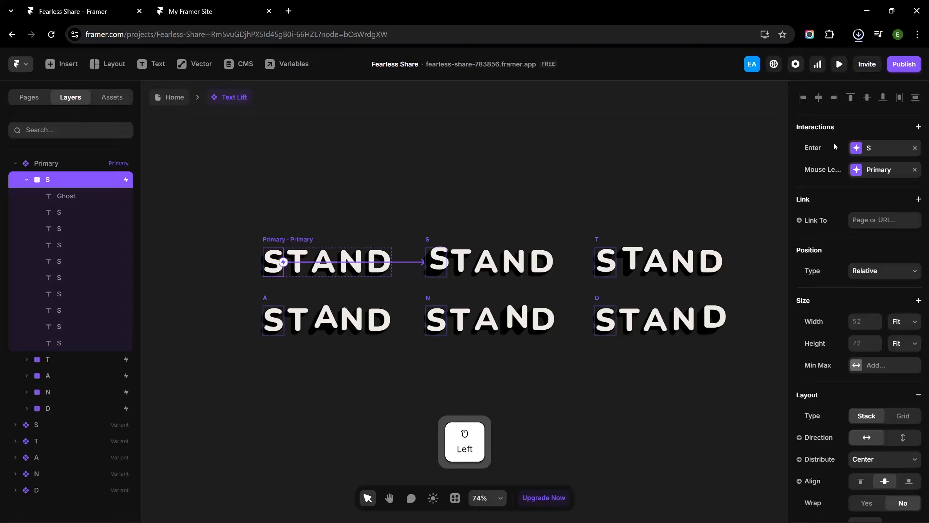
pyautogui.click(26, 180)
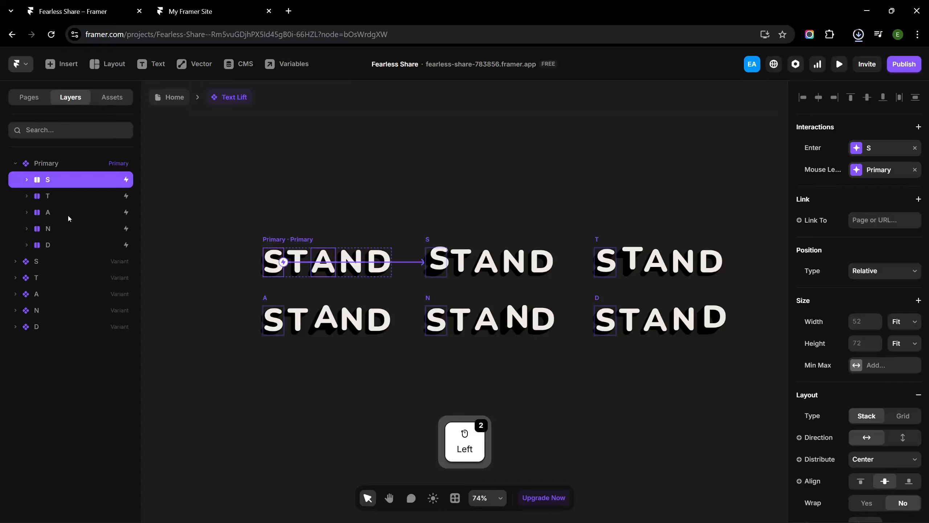
pyautogui.click(65, 197)
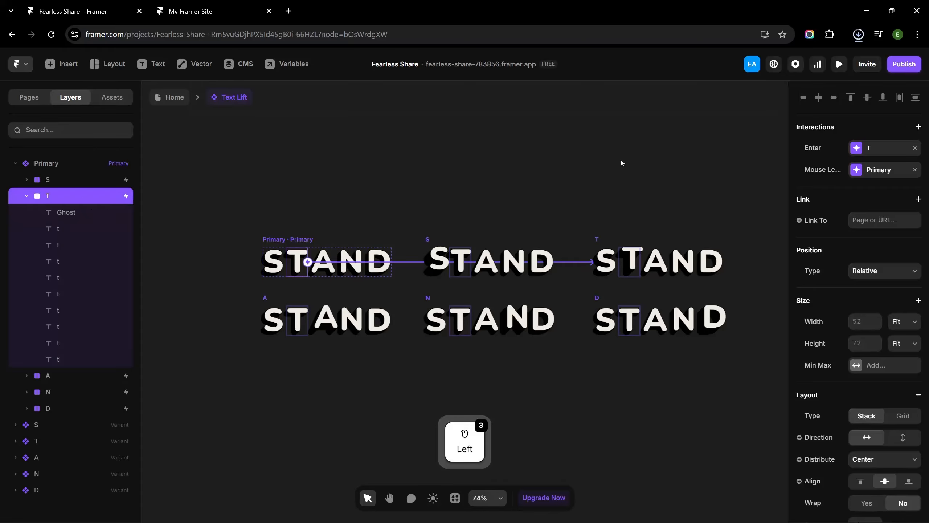
pyautogui.click(26, 196)
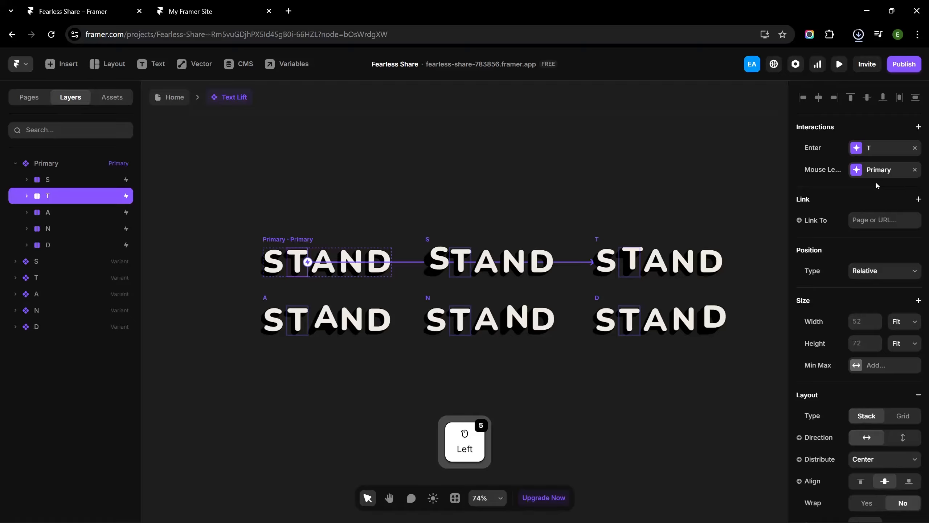
# Preview the Primary variant of STAND, test the hover lift on its letters, and close the preview
pyautogui.click(282, 240)
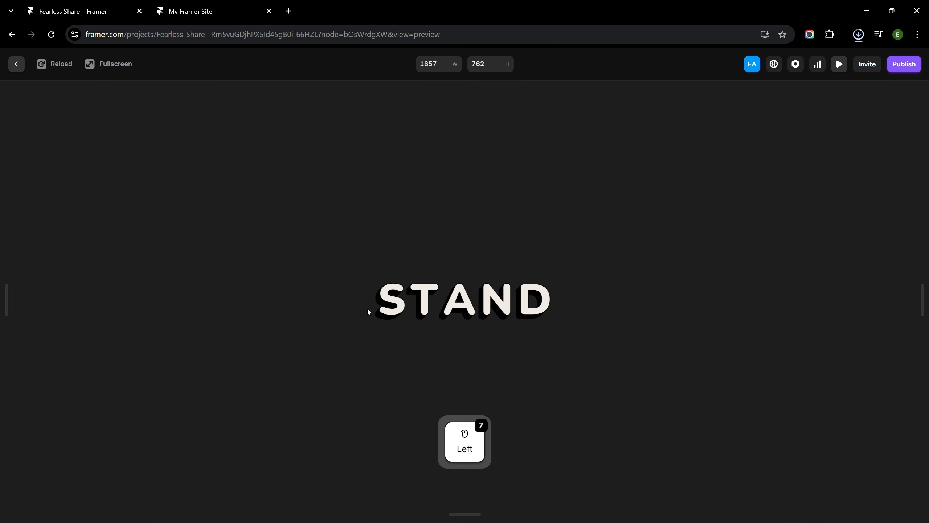
pyautogui.click(423, 300)
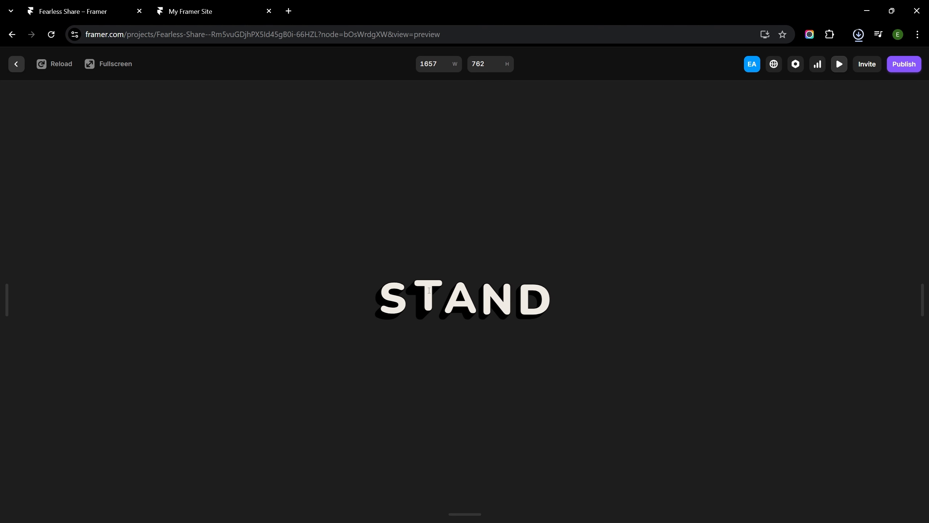
pyautogui.click(15, 64)
# Return to the Home page and preview the Desktop layout to test the Text Lift component in the headline
pyautogui.click(174, 97)
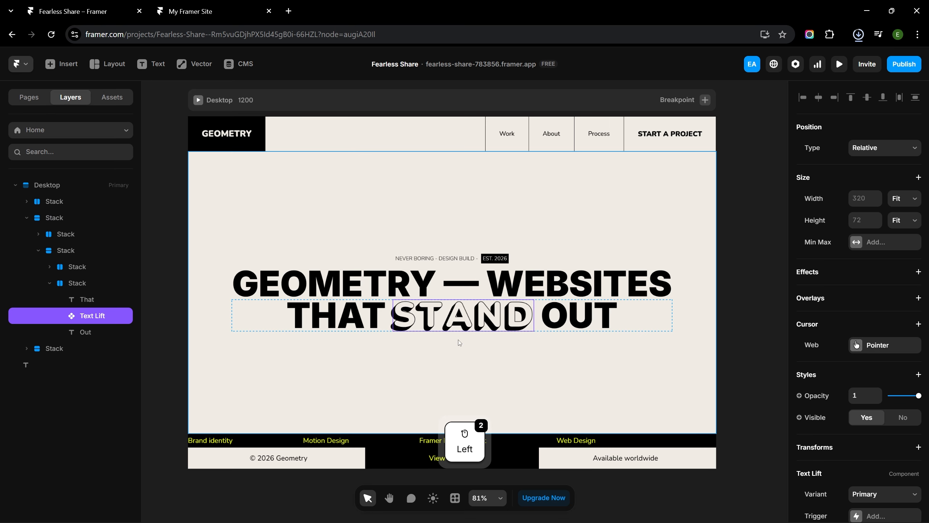
pyautogui.click(197, 100)
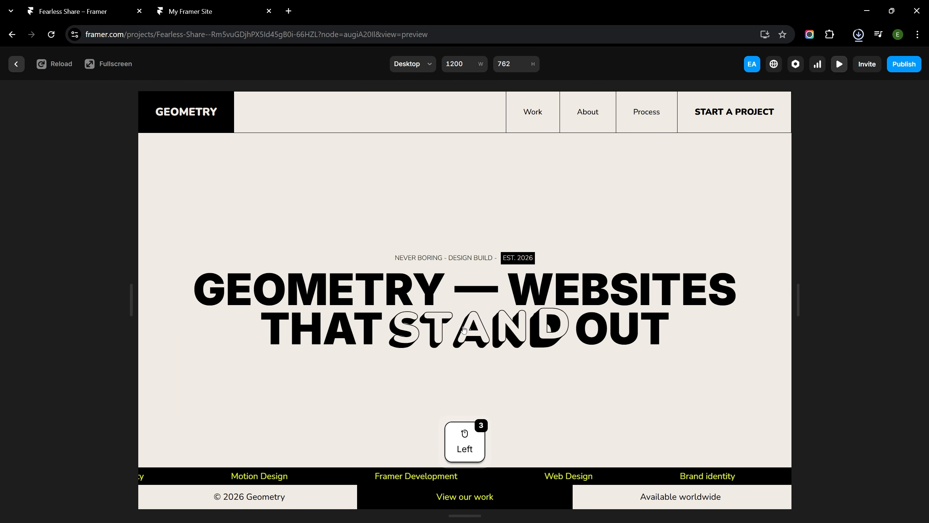